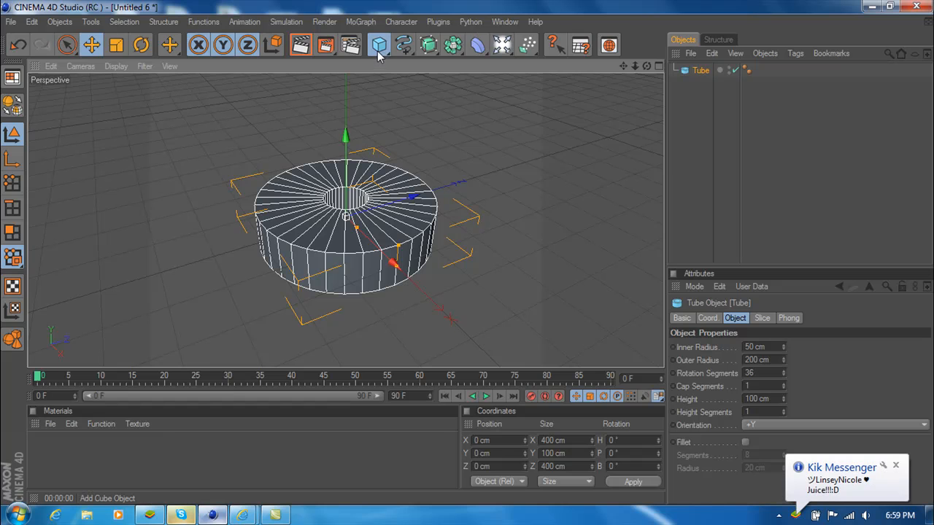
pyautogui.click(566, 234)
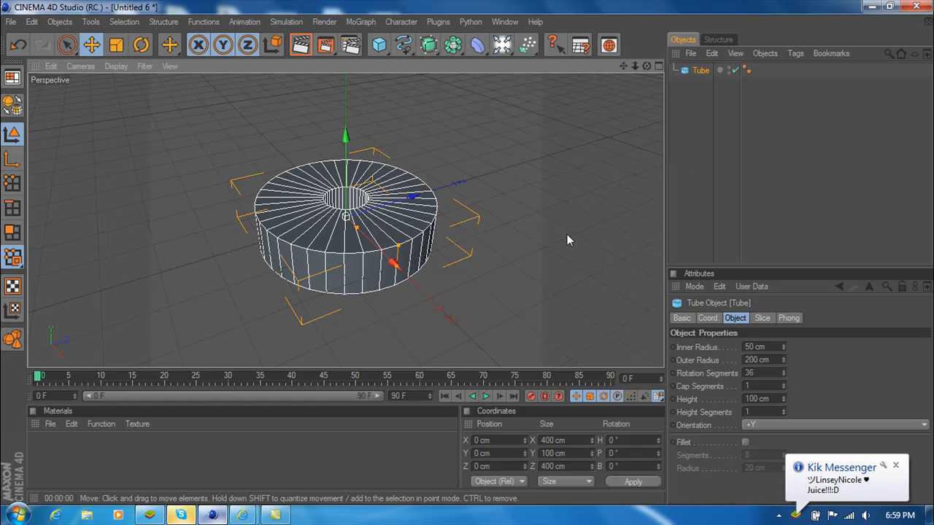
pyautogui.moveTo(646, 67); pyautogui.dragTo(645, 132)
pyautogui.moveTo(647, 69); pyautogui.dragTo(647, 29)
pyautogui.click(385, 52)
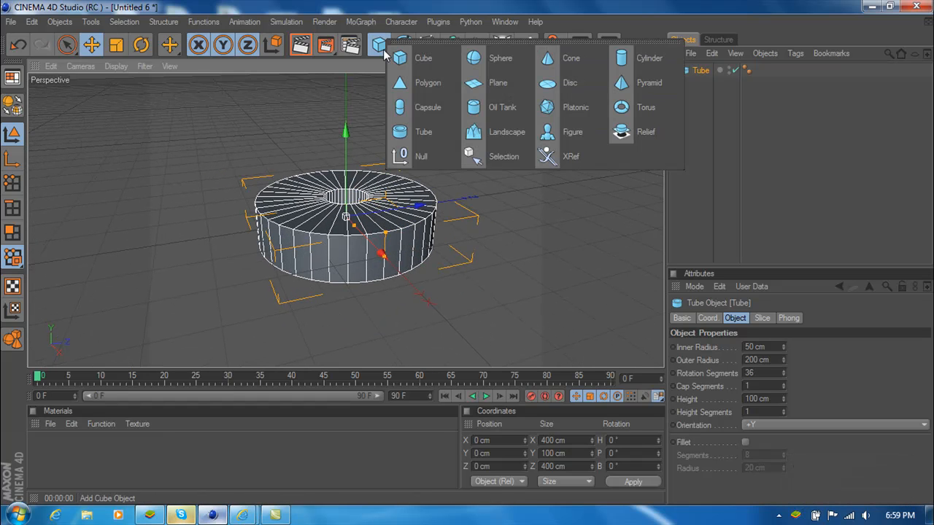
pyautogui.click(511, 196)
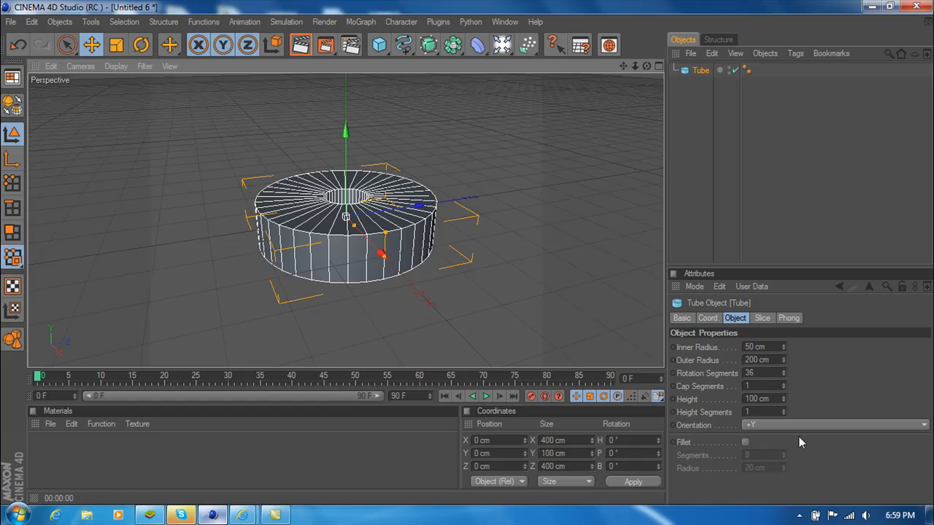
# - Set the tube's orientation to -Z and move it up above the ground plane to about Y 199 cm
pyautogui.click(780, 425)
pyautogui.click(773, 411)
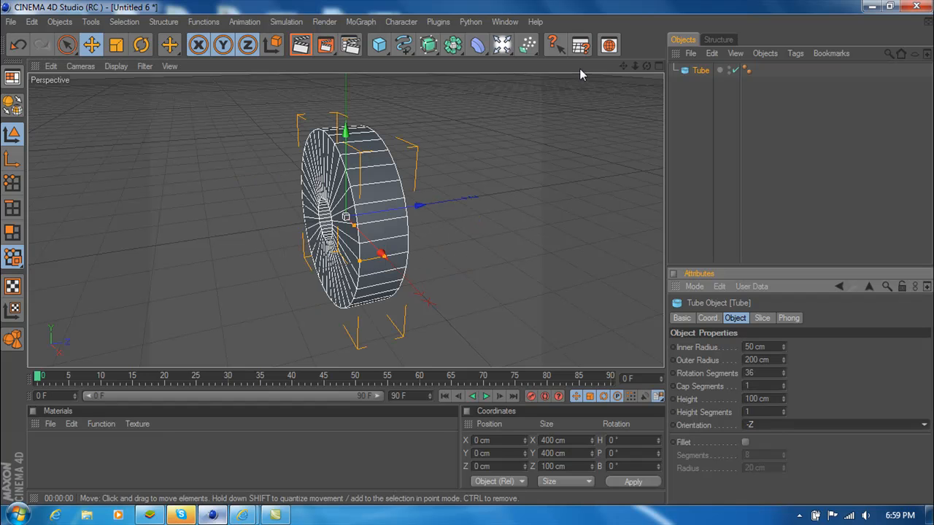
pyautogui.moveTo(646, 66); pyautogui.dragTo(620, 38)
pyautogui.moveTo(464, 248); pyautogui.dragTo(466, 177)
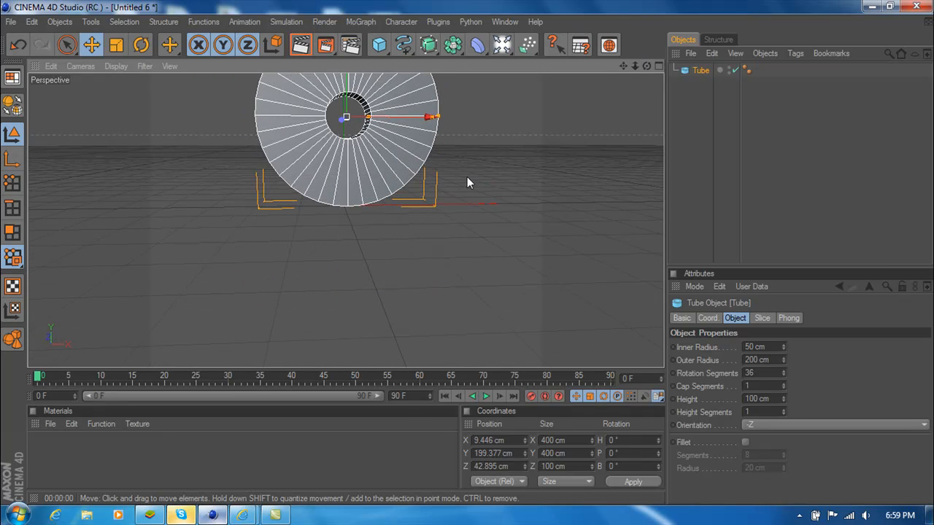
pyautogui.moveTo(622, 62); pyautogui.dragTo(648, 40)
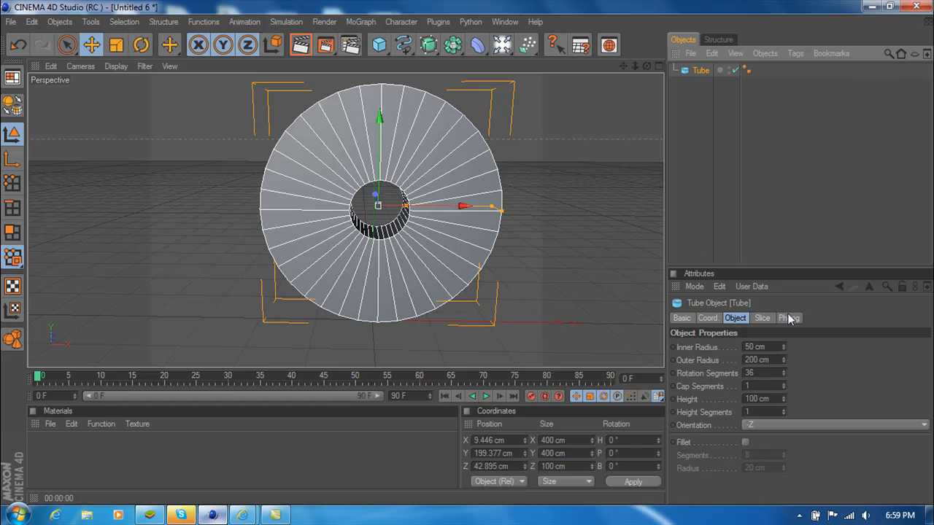
# - Set the tube's inner radius to 140 cm and its rotation segments to 40
pyautogui.moveTo(784, 347); pyautogui.dragTo(784, 346)
pyautogui.click(784, 350)
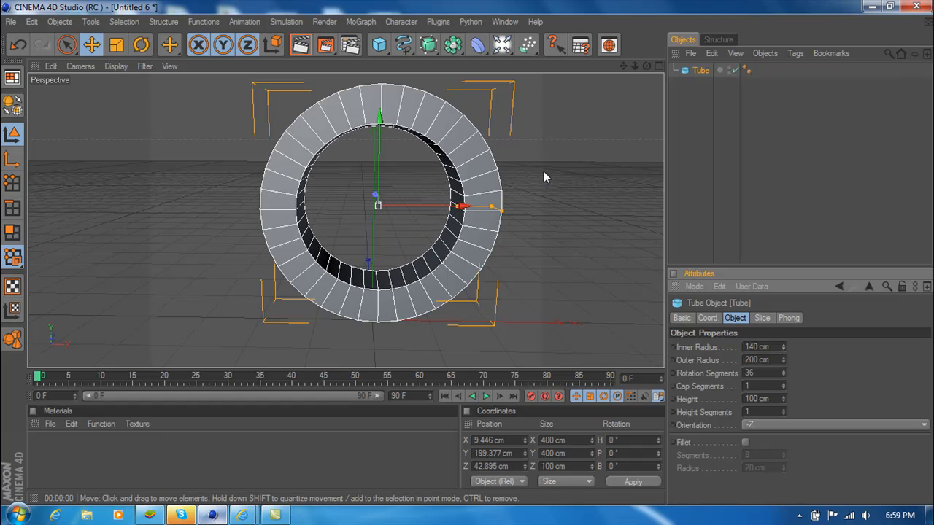
pyautogui.moveTo(784, 372); pyautogui.dragTo(784, 372)
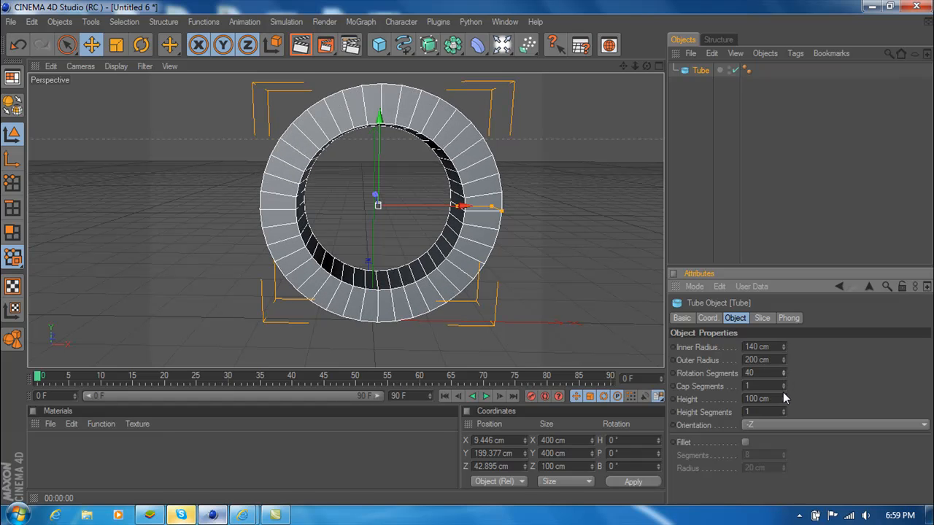
pyautogui.moveTo(647, 67)
pyautogui.mouseDown()
pyautogui.moveTo(737, 86)
pyautogui.moveTo(647, 73)
pyautogui.mouseUp()
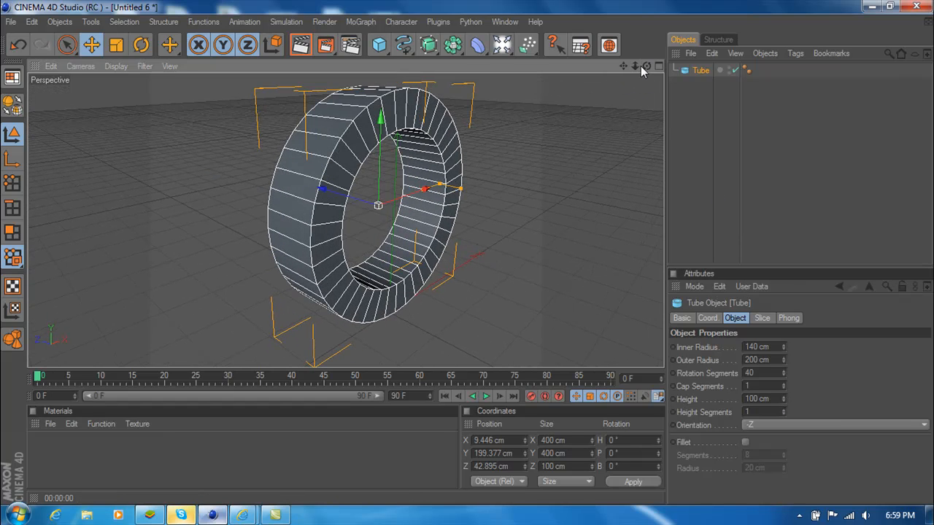
pyautogui.click(162, 22)
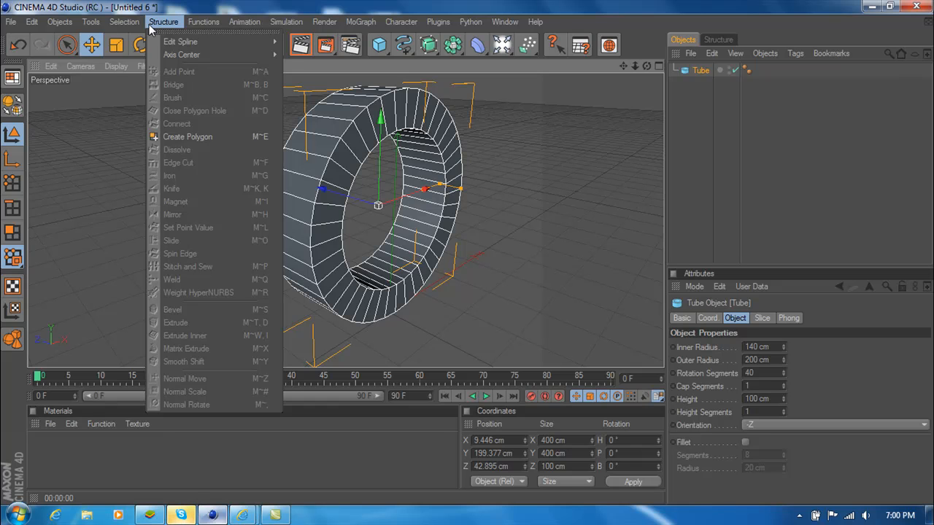
pyautogui.moveTo(137, 26)
pyautogui.moveTo(356, 43)
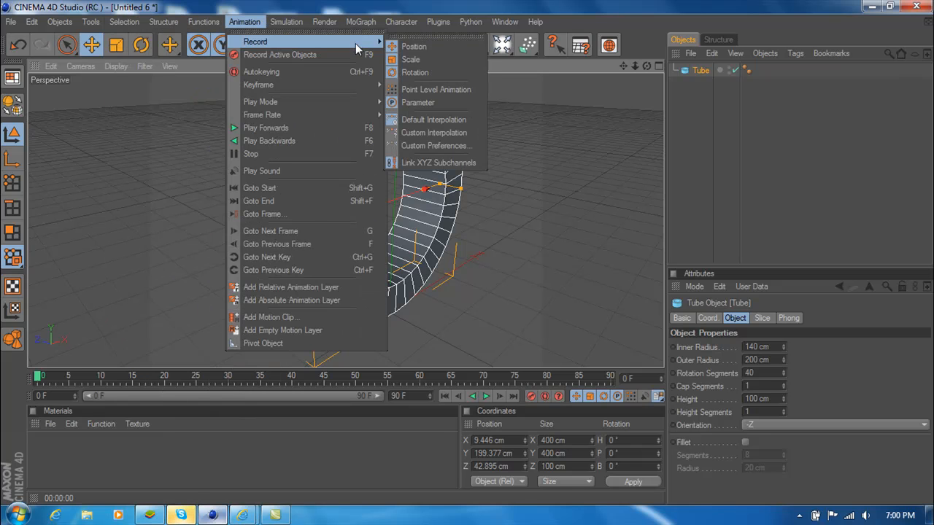
pyautogui.click(698, 150)
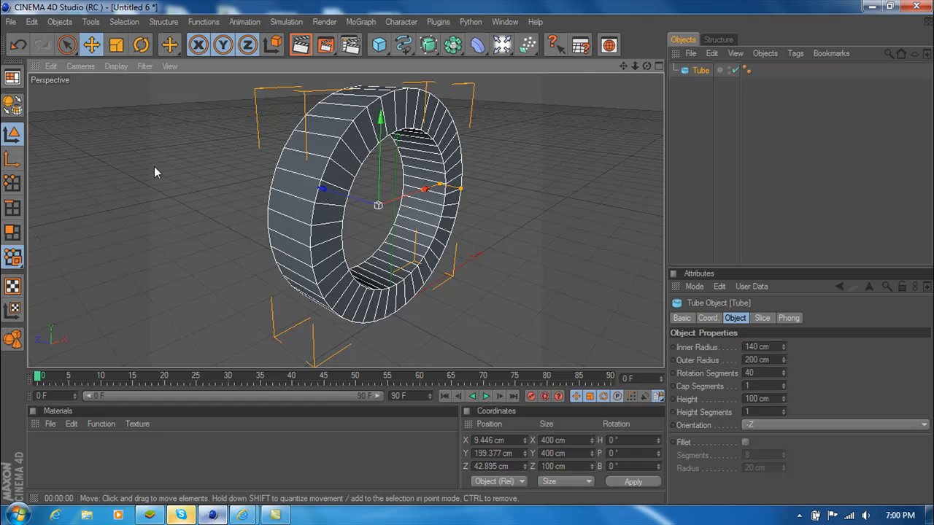
# - Switch to polygon mode and make the tube editable
pyautogui.click(18, 235)
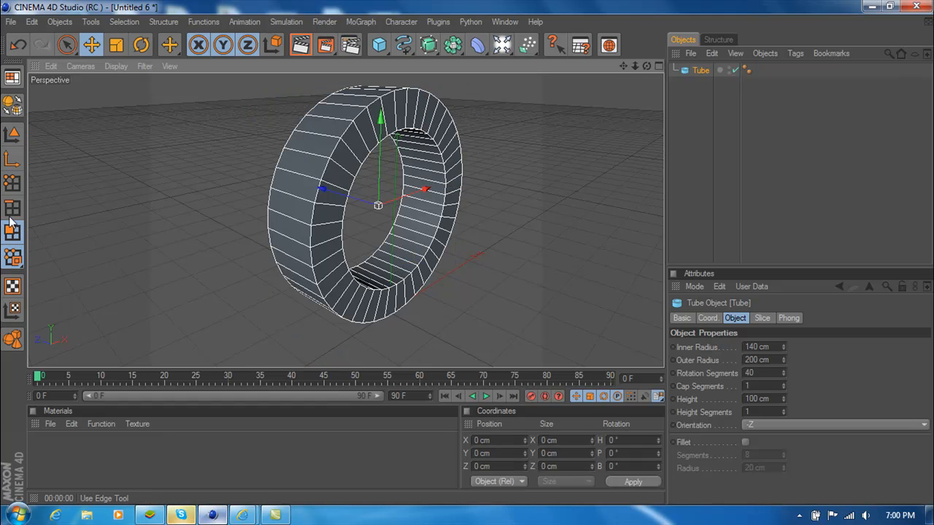
pyautogui.click(17, 110)
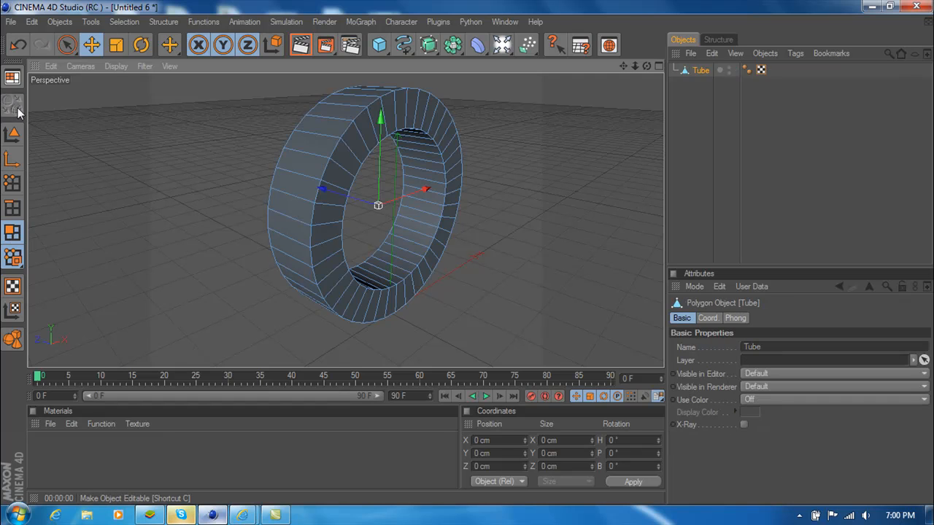
pyautogui.moveTo(646, 66); pyautogui.dragTo(235, 7)
# - Use Loop Selection to select all the tube's polygon loops: the outer side, both caps and the inner side
pyautogui.click(164, 22)
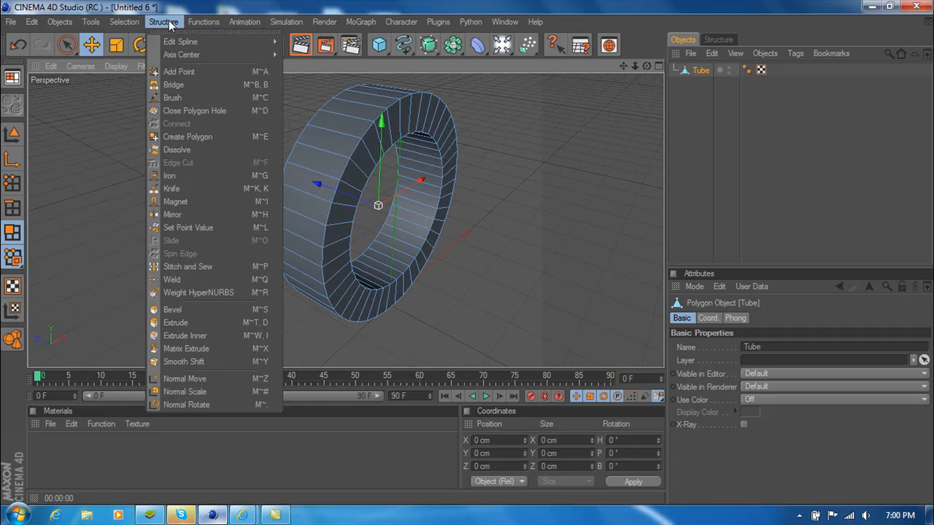
pyautogui.moveTo(124, 22)
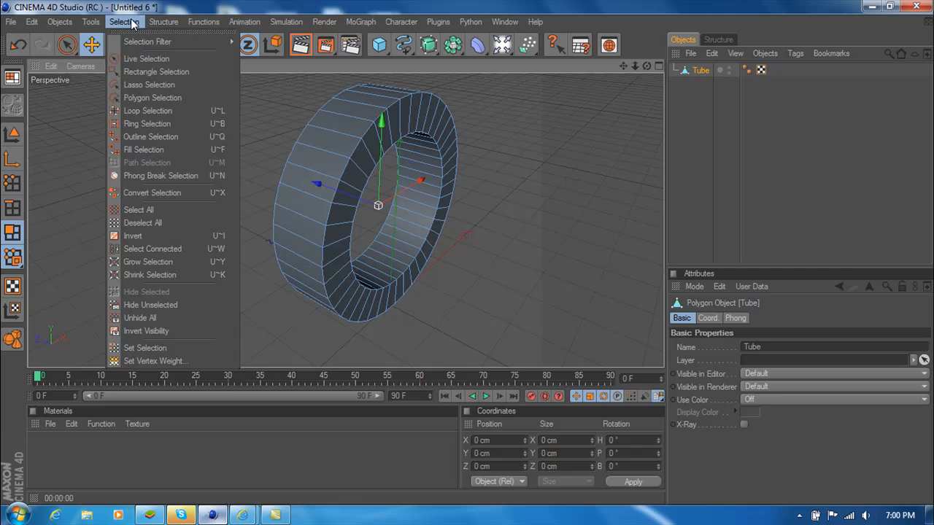
pyautogui.click(146, 111)
pyautogui.click(327, 156)
pyautogui.moveTo(648, 64); pyautogui.dragTo(526, 102)
pyautogui.keyDown('shift'); pyautogui.click(433, 104); pyautogui.keyUp('shift')
pyautogui.keyDown('shift'); pyautogui.click(428, 160); pyautogui.keyUp('shift')
pyautogui.keyDown('shift'); pyautogui.click(420, 169); pyautogui.keyUp('shift')
pyautogui.moveTo(647, 67); pyautogui.dragTo(445, 113)
# - Matrix Extrude the selected polygons in 8 steps with a movement of about 5 cm to form spikes around the ring
pyautogui.rightClick(382, 118)
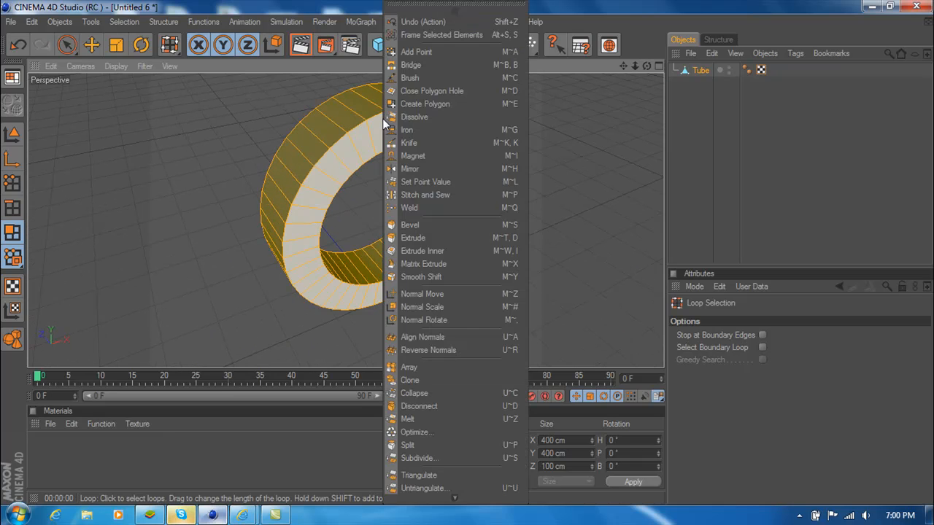
pyautogui.click(414, 266)
pyautogui.moveTo(647, 67); pyautogui.dragTo(619, 54)
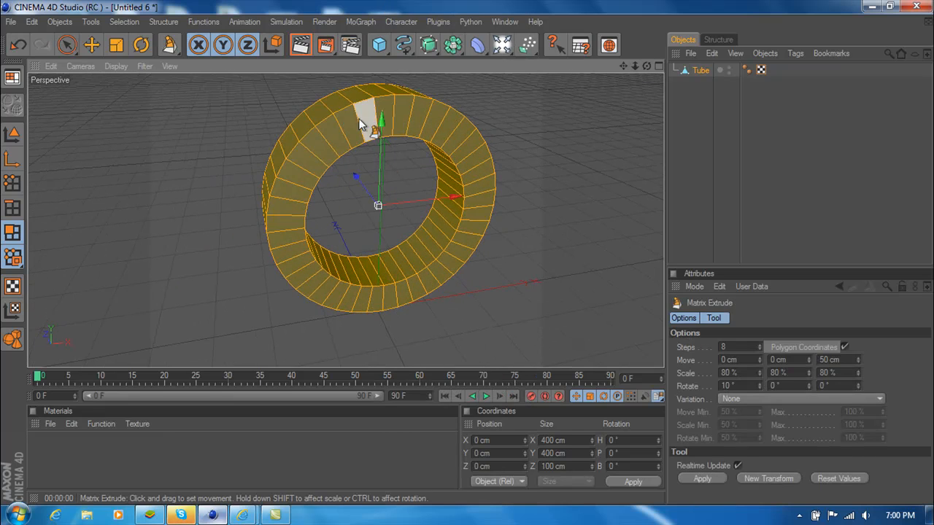
pyautogui.moveTo(348, 106)
pyautogui.mouseDown()
pyautogui.moveTo(514, 105)
pyautogui.moveTo(318, 106)
pyautogui.moveTo(354, 106)
pyautogui.moveTo(336, 106)
pyautogui.mouseUp()
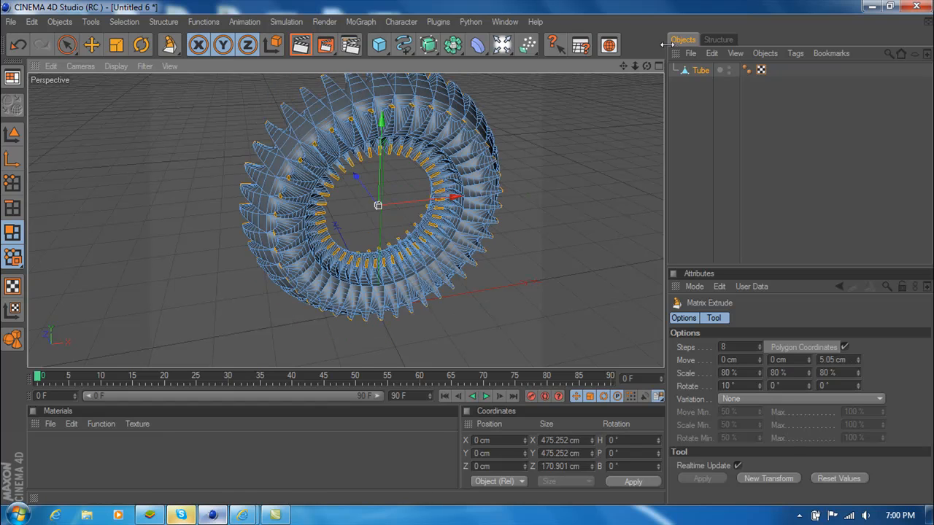
pyautogui.moveTo(647, 65)
pyautogui.mouseDown()
pyautogui.moveTo(729, 60)
pyautogui.moveTo(806, 25)
pyautogui.moveTo(857, 41)
pyautogui.moveTo(889, 15)
pyautogui.moveTo(762, 8)
pyautogui.moveTo(726, 62)
pyautogui.moveTo(649, 68)
pyautogui.mouseUp()
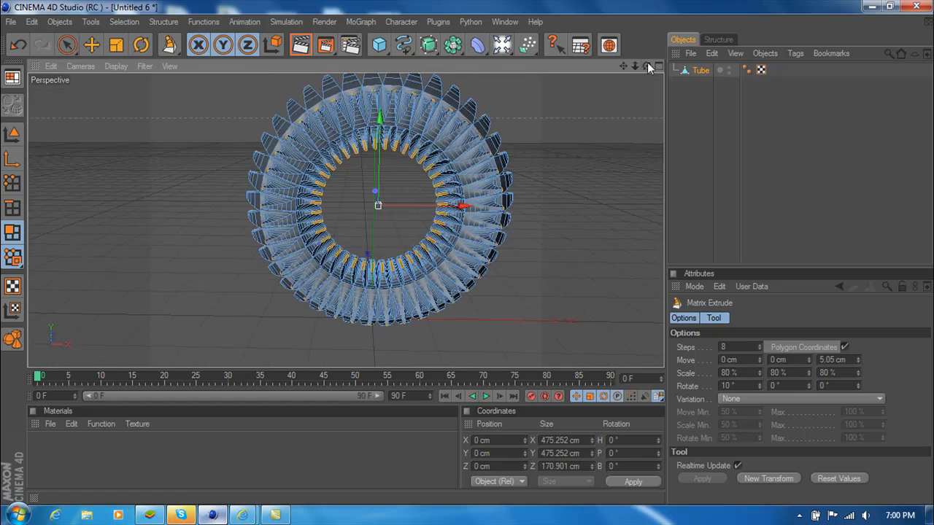
# - Deselect the tube with the Move tool active and examine the spiked ring's shape from the side
pyautogui.click(170, 47)
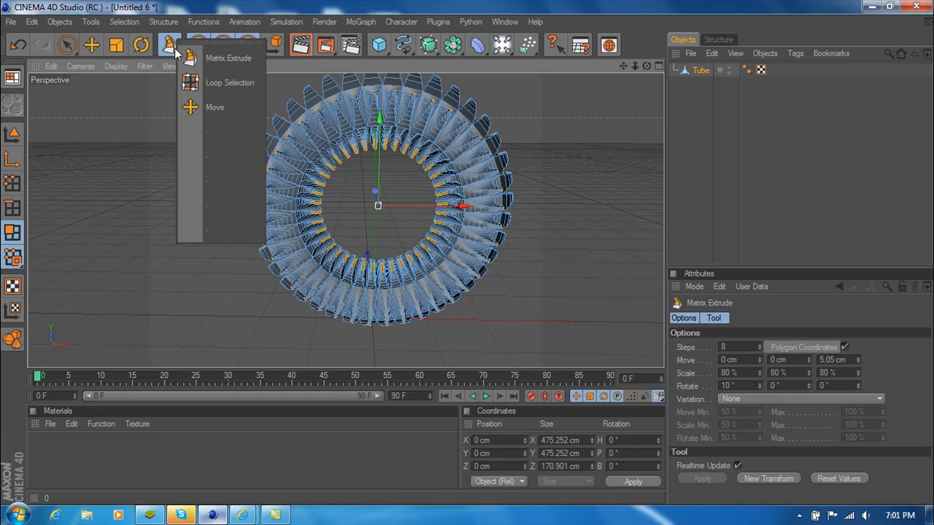
pyautogui.click(191, 107)
pyautogui.click(762, 107)
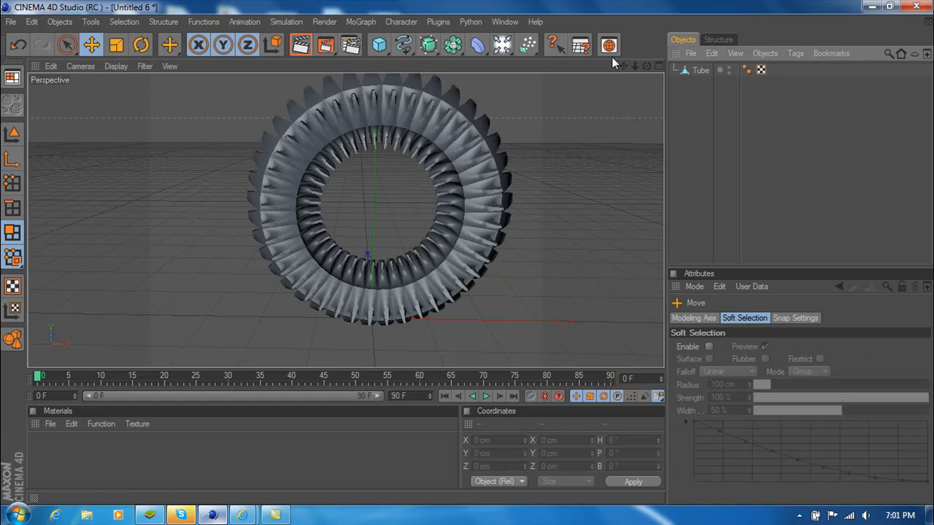
pyautogui.moveTo(646, 66); pyautogui.dragTo(359, 95)
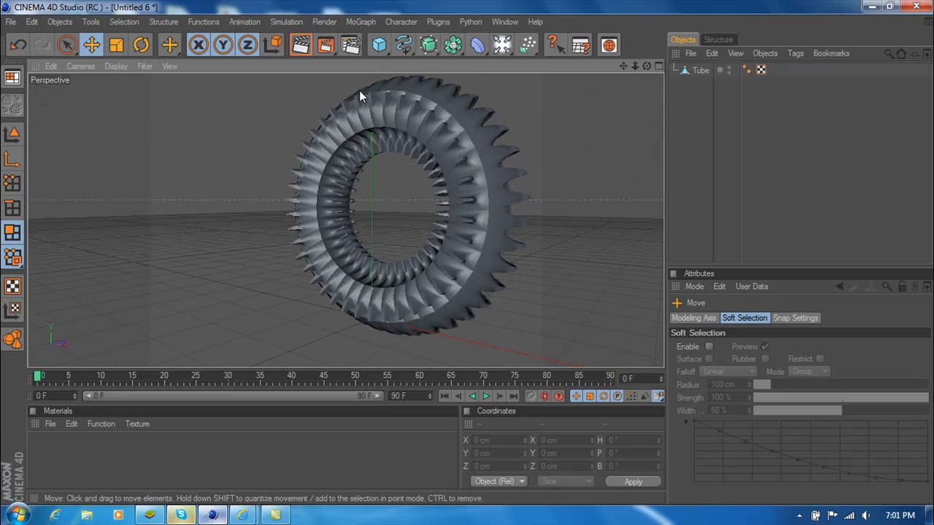
# - Delete the spiked tube and add a new Tube primitive in its place
pyautogui.click(693, 70)
pyautogui.press('Delete')
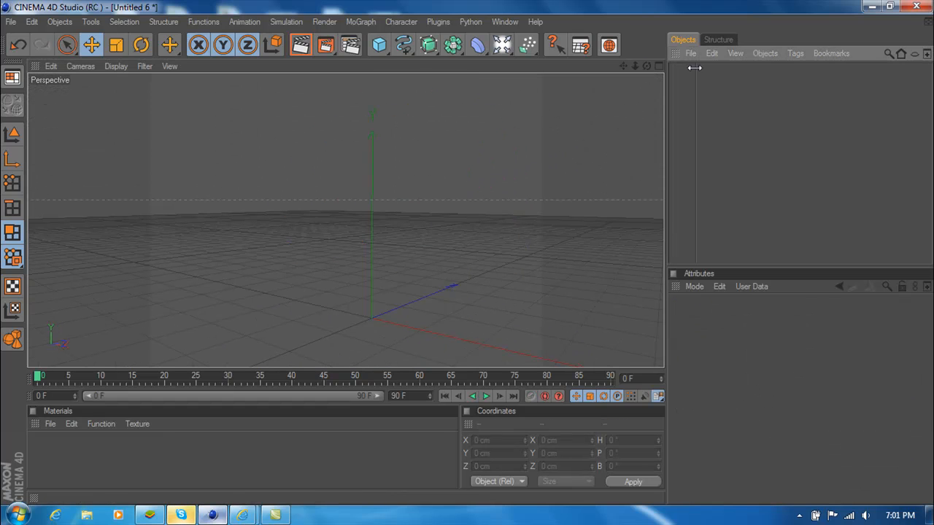
pyautogui.click(378, 44)
pyautogui.click(423, 132)
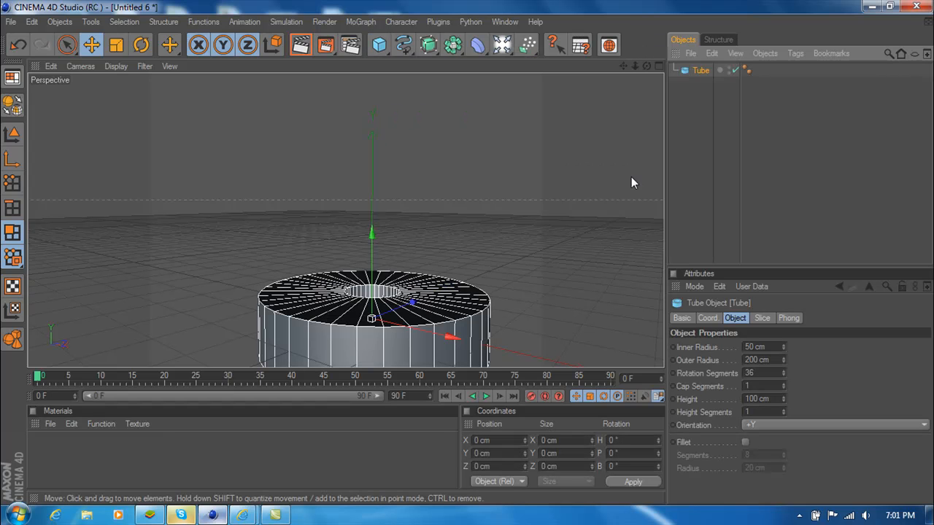
pyautogui.moveTo(646, 66)
pyautogui.mouseDown()
pyautogui.moveTo(636, 59)
pyautogui.moveTo(658, 52)
pyautogui.mouseUp()
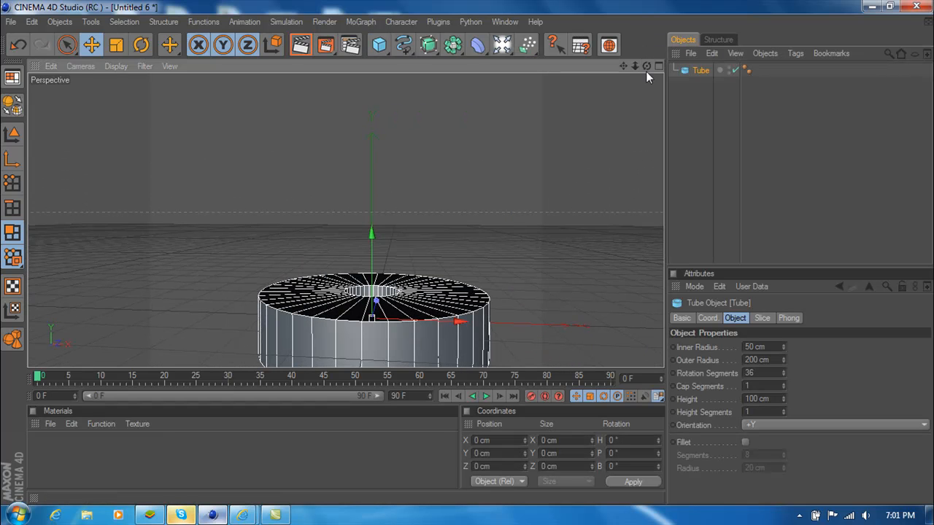
# - Set the new tube's orientation to -Z and move it up so it stands above the ground plane
pyautogui.click(793, 425)
pyautogui.click(777, 410)
pyautogui.moveTo(373, 318); pyautogui.dragTo(373, 205)
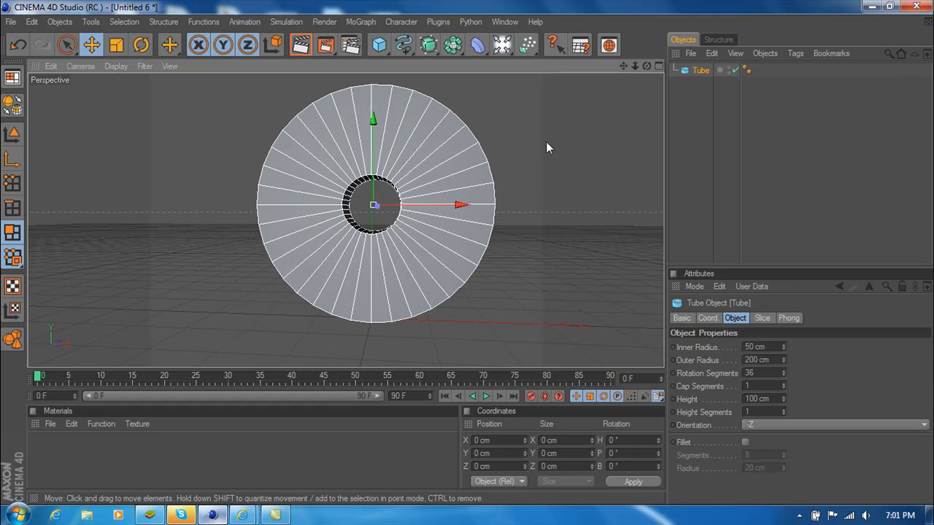
pyautogui.moveTo(646, 64); pyautogui.dragTo(644, 67)
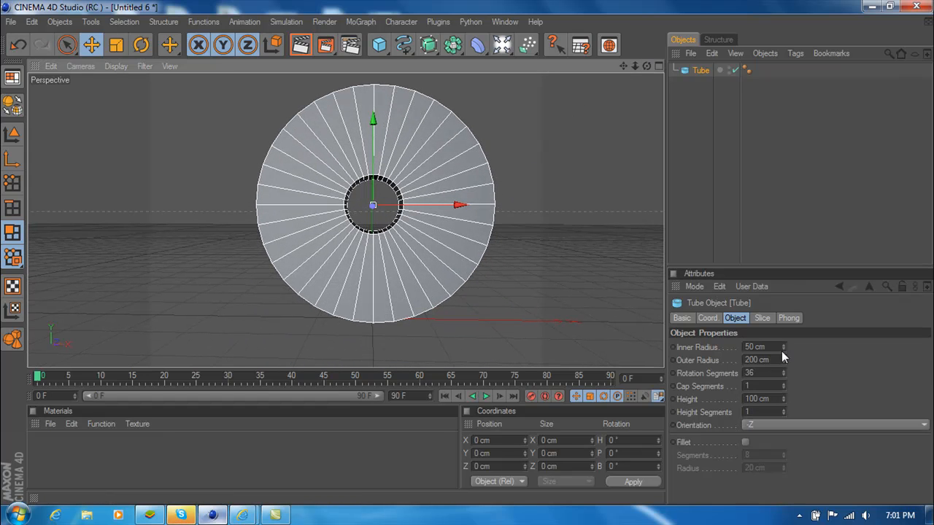
# - Set the tube's inner radius to 150 cm and its outer radius to 208 cm
pyautogui.moveTo(785, 349); pyautogui.dragTo(784, 349)
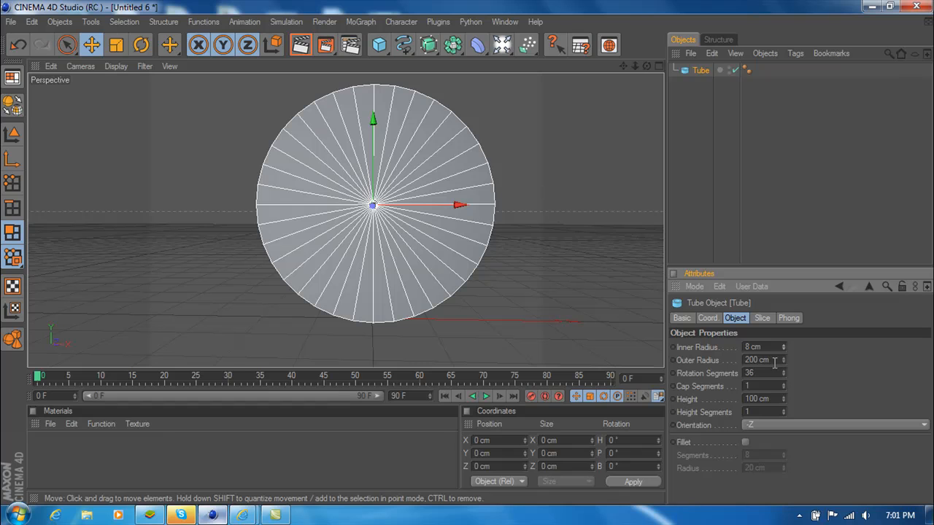
pyautogui.moveTo(785, 348); pyautogui.dragTo(783, 357)
pyautogui.click(783, 346)
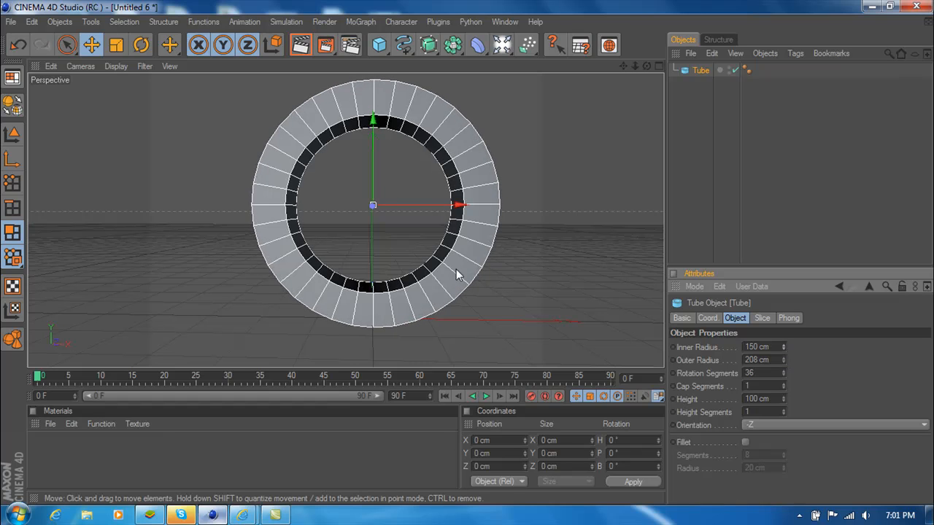
# - Subdivide the tube with 40 rotation segments, 4 cap segments and 3 height segments
pyautogui.click(785, 371)
pyautogui.click(785, 371)
pyautogui.click(785, 372)
pyautogui.click(785, 371)
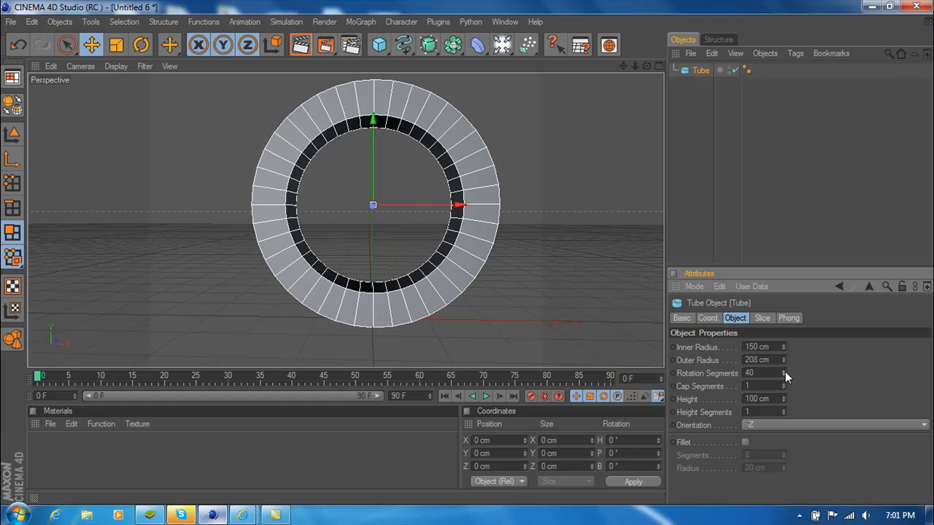
pyautogui.click(784, 383)
pyautogui.click(784, 384)
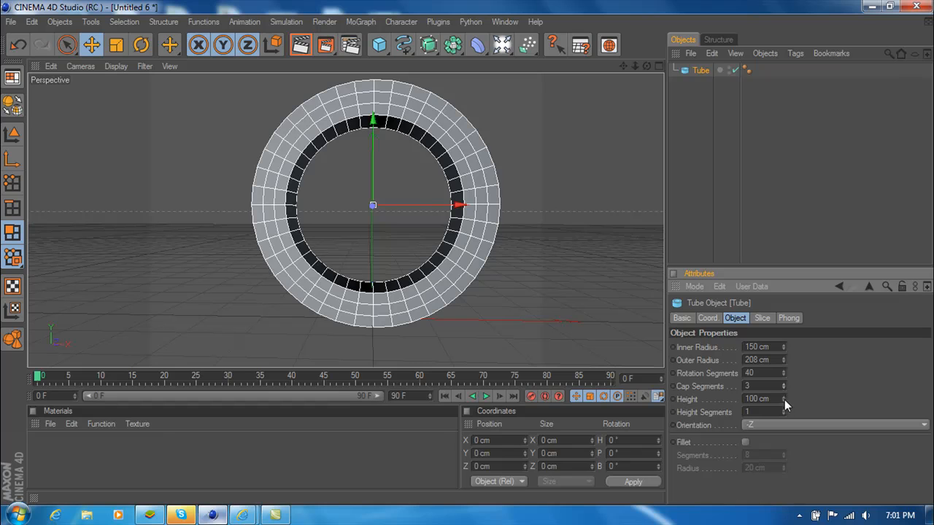
pyautogui.click(784, 384)
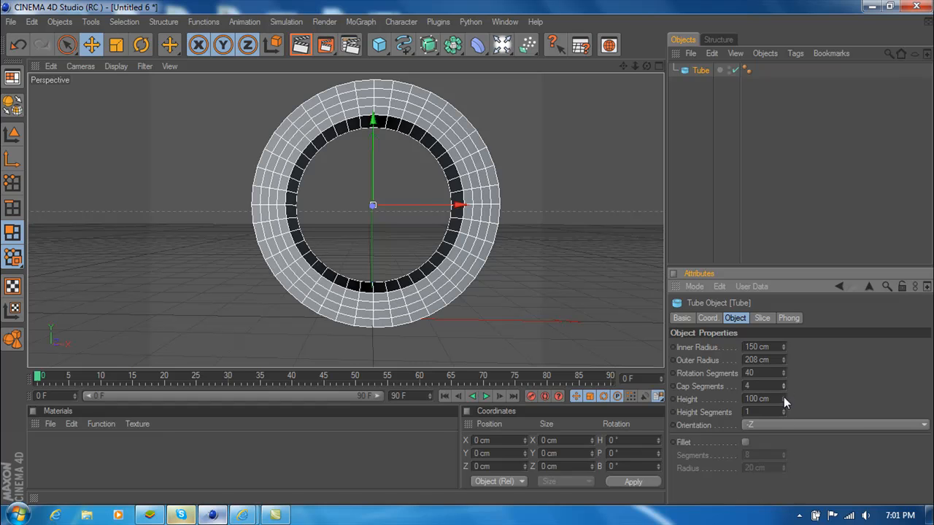
pyautogui.click(784, 410)
pyautogui.click(784, 409)
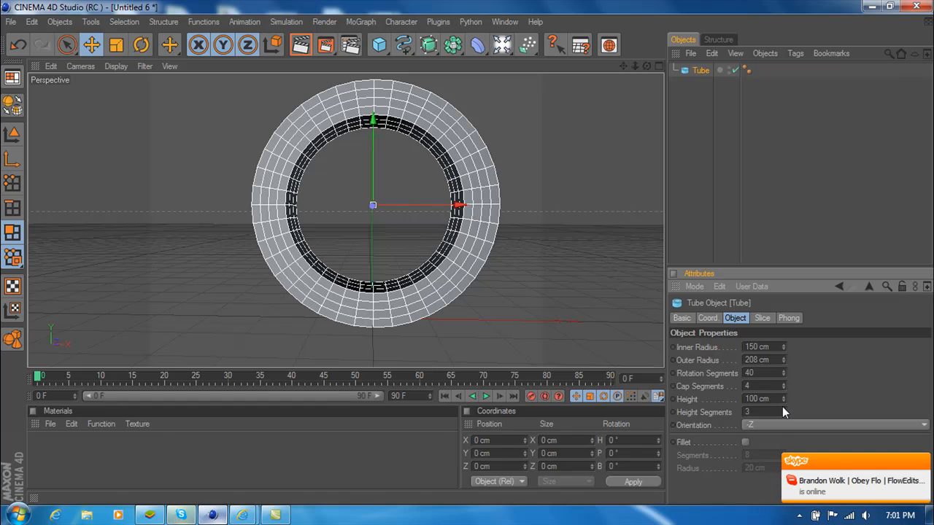
pyautogui.moveTo(646, 66); pyautogui.dragTo(253, 126)
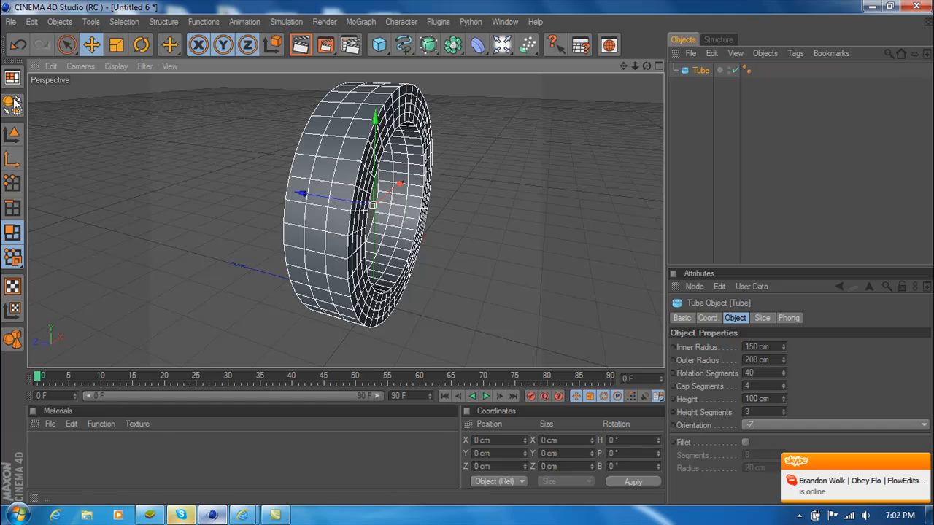
# - Make the tube editable and loop-select the band of outer-surface polygons beside its front face
pyautogui.press('c')
pyautogui.moveTo(624, 66); pyautogui.dragTo(616, 99)
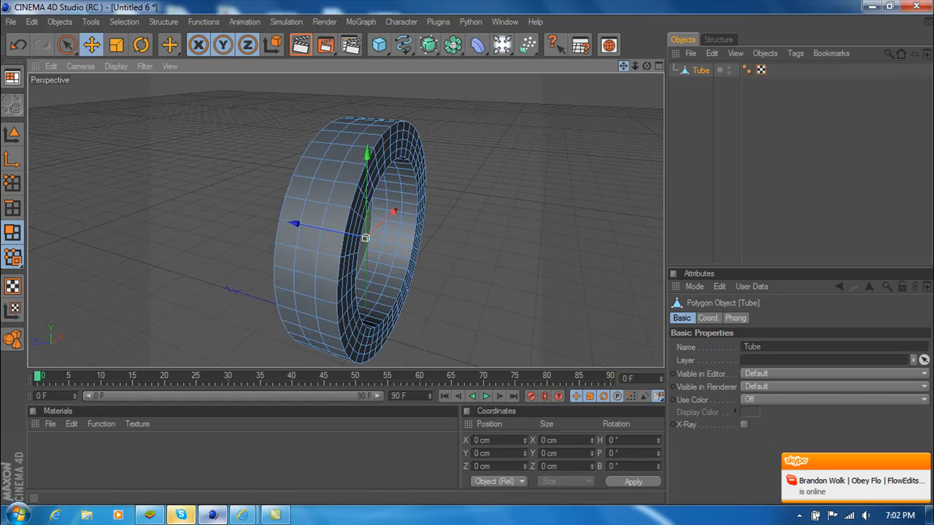
pyautogui.moveTo(623, 65)
pyautogui.mouseDown(button='right')
pyautogui.moveTo(643, 66)
pyautogui.moveTo(612, 65)
pyautogui.moveTo(623, 66)
pyautogui.mouseUp(button='right')
pyautogui.moveTo(623, 66); pyautogui.dragTo(615, 67)
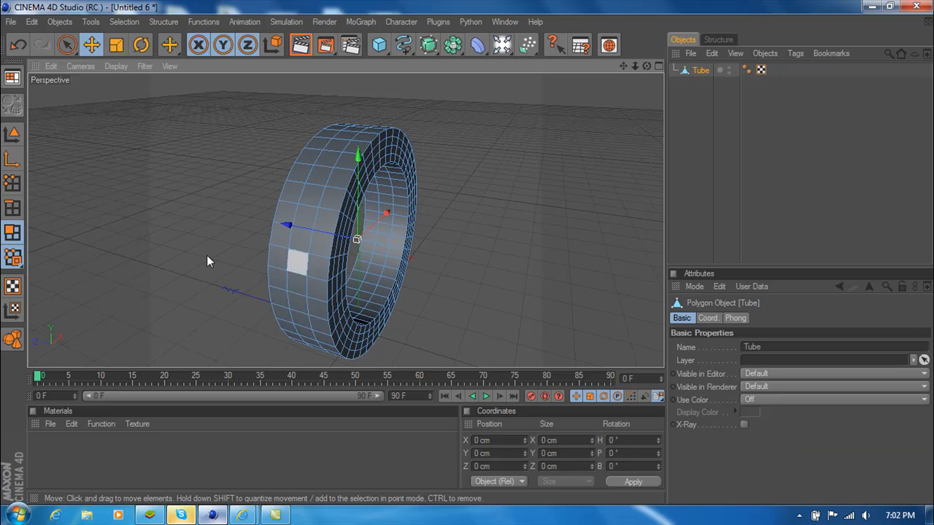
pyautogui.moveTo(172, 42); pyautogui.dragTo(211, 105)
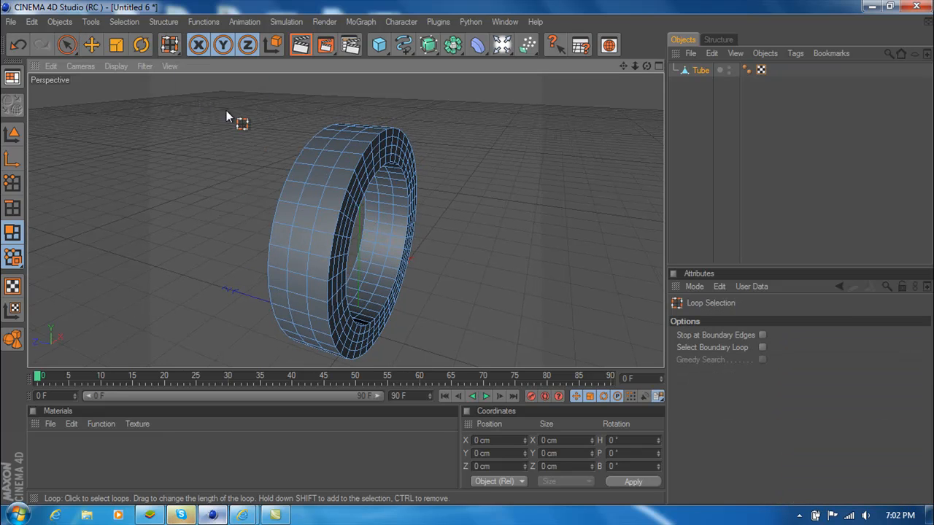
pyautogui.click(341, 194)
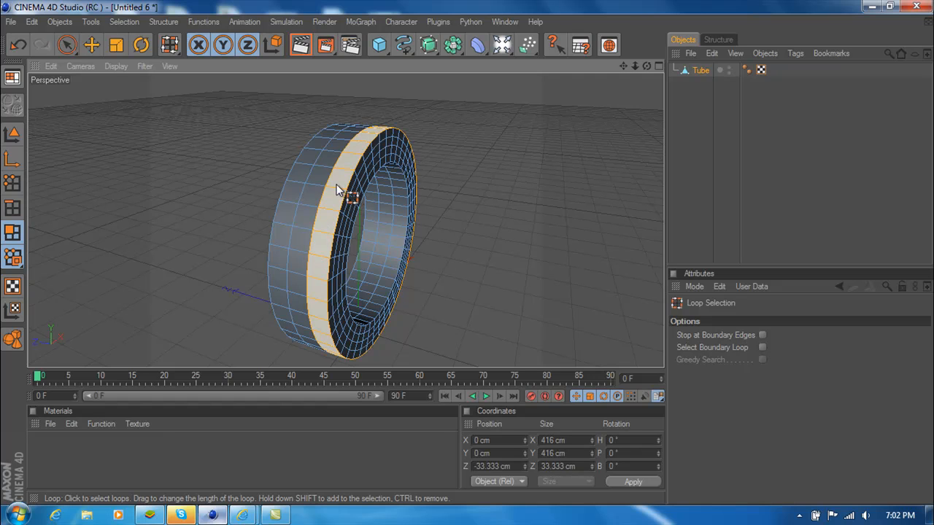
# - Set Matrix Extrude to 2 steps, Move 28, 20 and 10 cm, Scale 1% on all axes, and first Rotate value 2°
pyautogui.moveTo(170, 42); pyautogui.dragTo(196, 108)
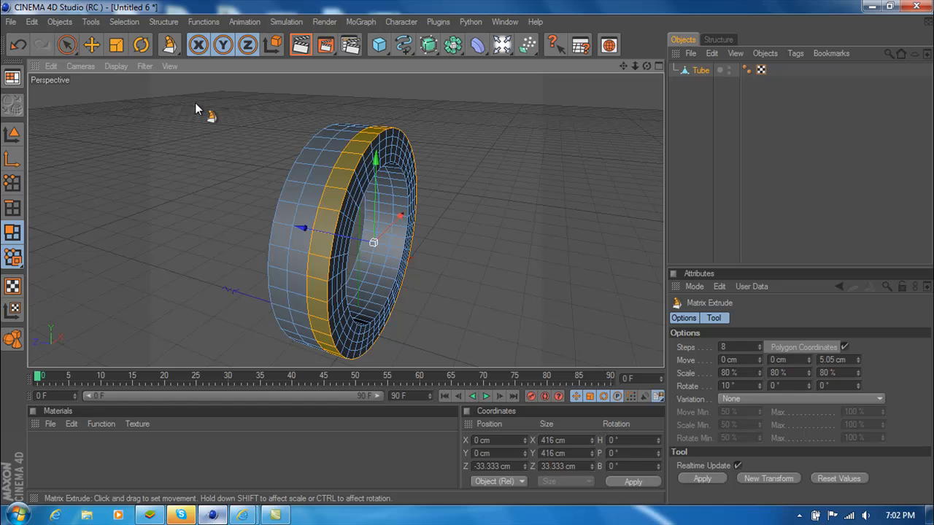
pyautogui.click(759, 350)
pyautogui.click(759, 350)
pyautogui.click(759, 350)
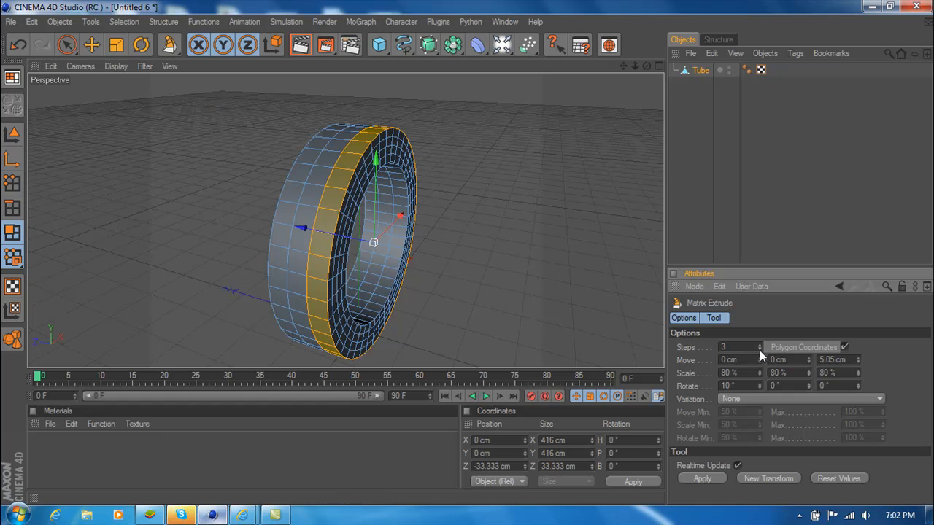
pyautogui.click(759, 350)
pyautogui.click(776, 363)
pyautogui.press('BackSpace')
pyautogui.write('20')
pyautogui.click(832, 360)
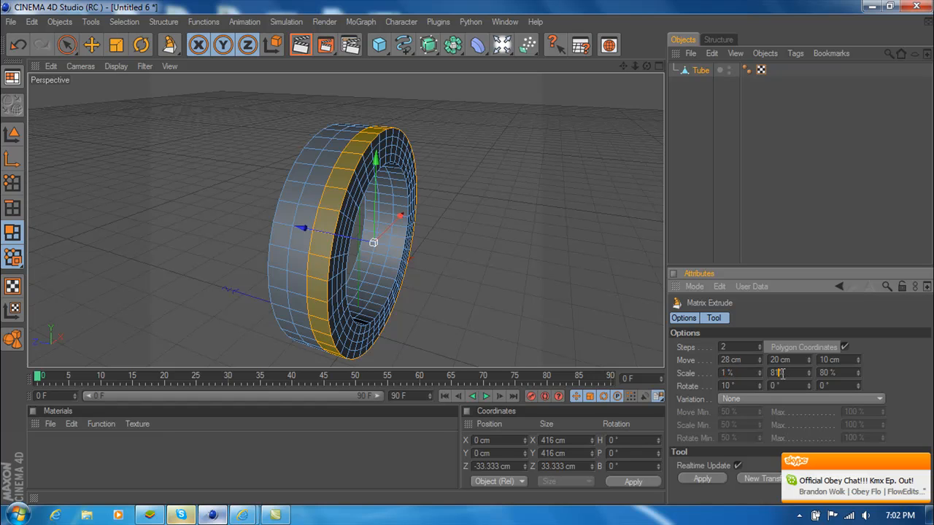
pyautogui.press('BackSpace')
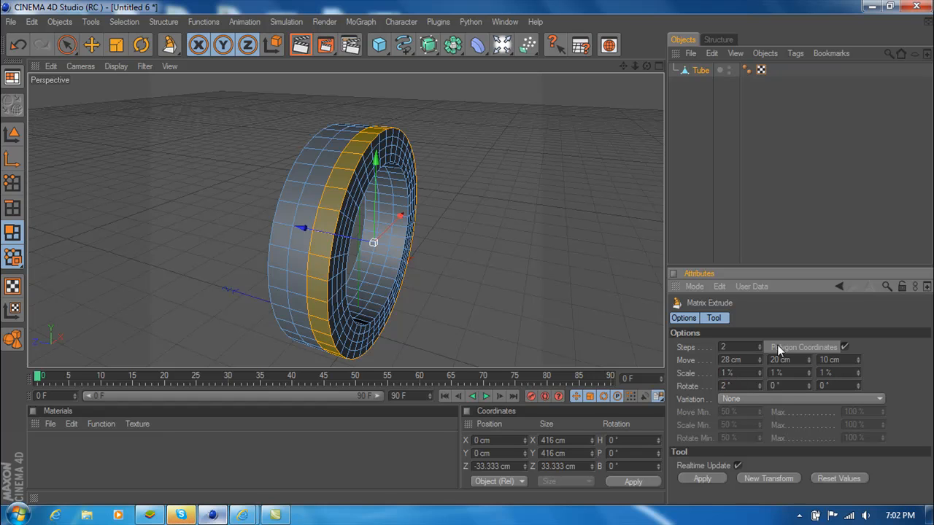
# - Add the outer-surface polygon loop at the tube's rear edge to the loop selection
pyautogui.click(169, 46)
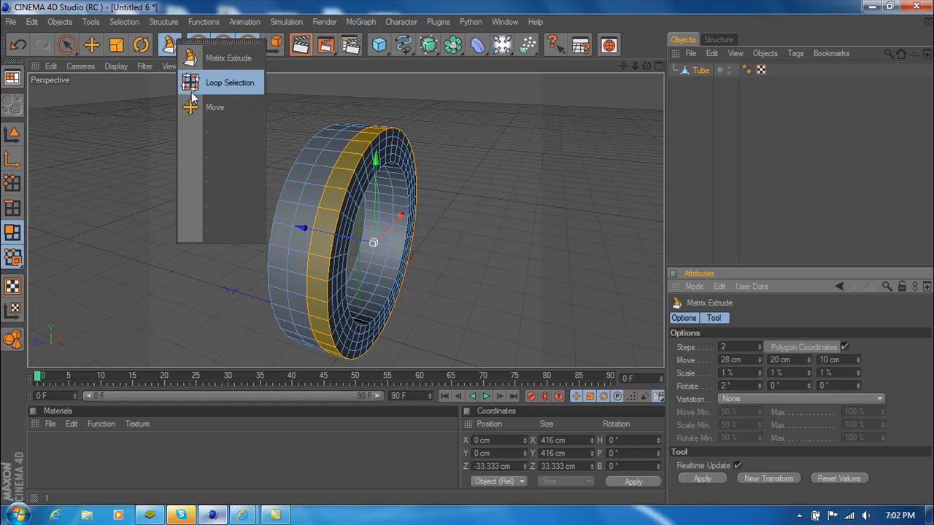
pyautogui.click(194, 83)
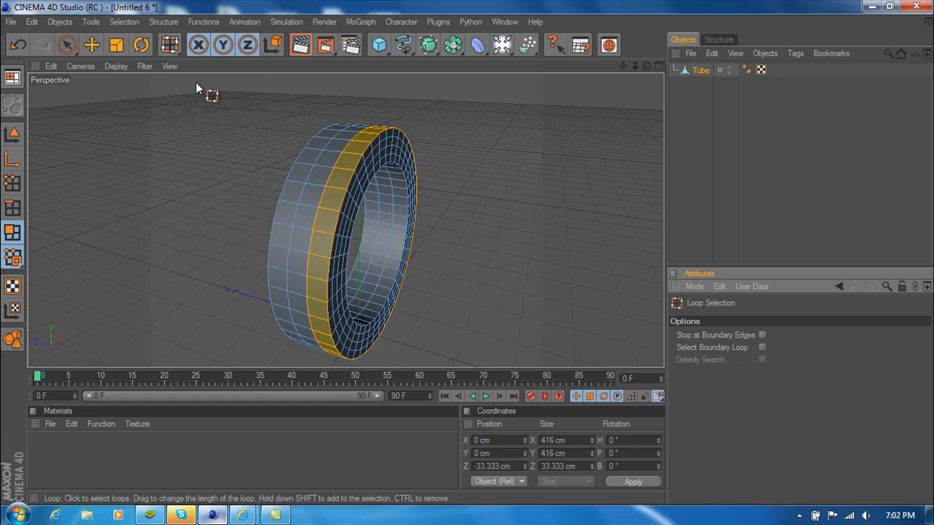
pyautogui.keyDown('shift'); pyautogui.click(294, 184); pyautogui.keyUp('shift')
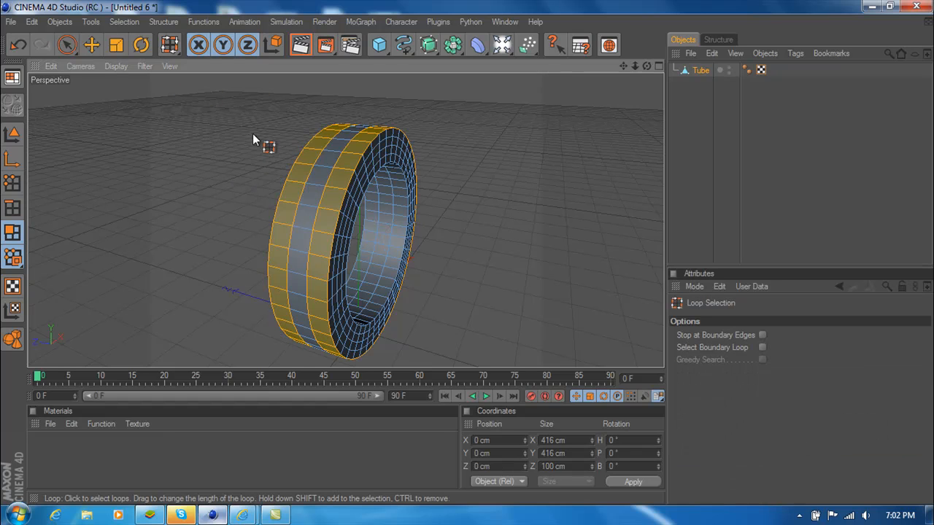
# - Apply Matrix Extrude to the two selected outer loops with Move values of 50, 100 and 100 cm
pyautogui.click(169, 45)
pyautogui.click(188, 82)
pyautogui.doubleClick(731, 360)
pyautogui.write('4')
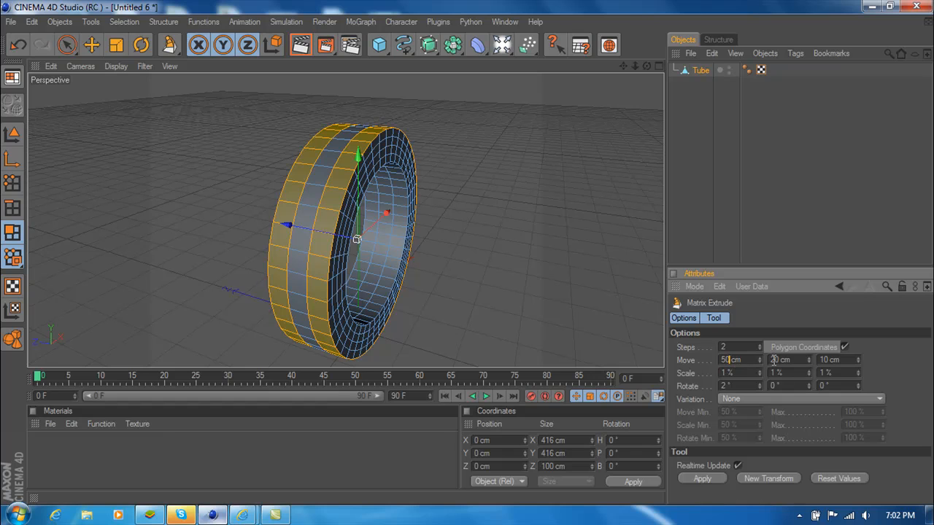
pyautogui.press('Delete')
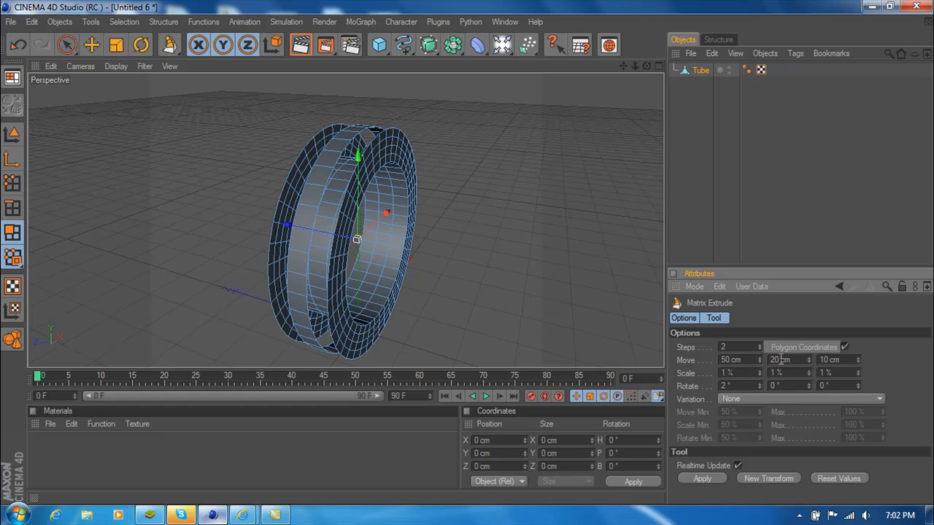
pyautogui.hotkey('ctrl', 'z')
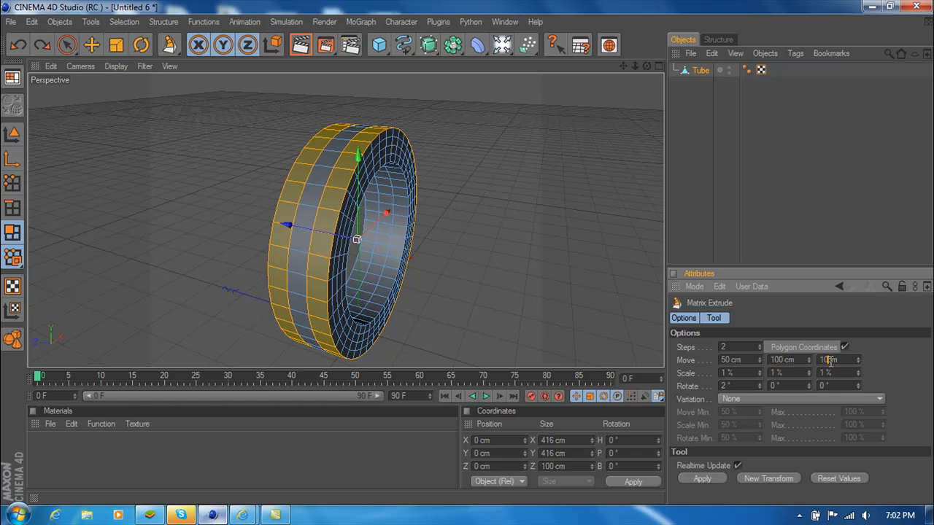
pyautogui.click(700, 477)
pyautogui.moveTo(646, 67); pyautogui.dragTo(647, 125)
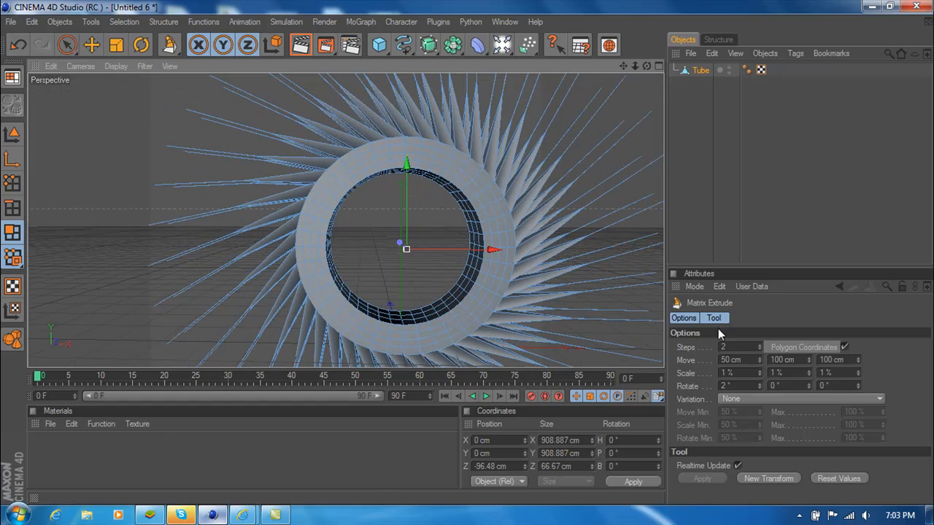
# - Set the Matrix Extrude Move X and Y values to 10 cm each
pyautogui.doubleClick(730, 359)
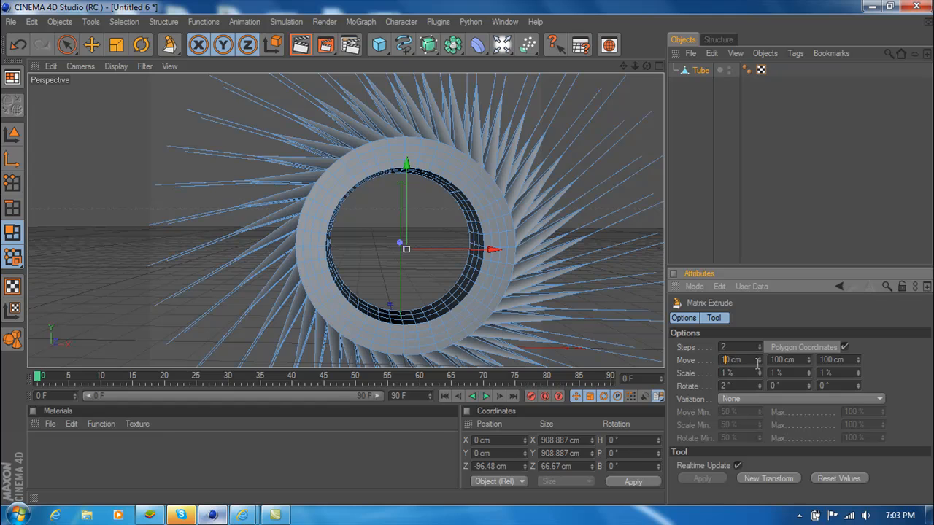
pyautogui.write('10')
pyautogui.press('Return')
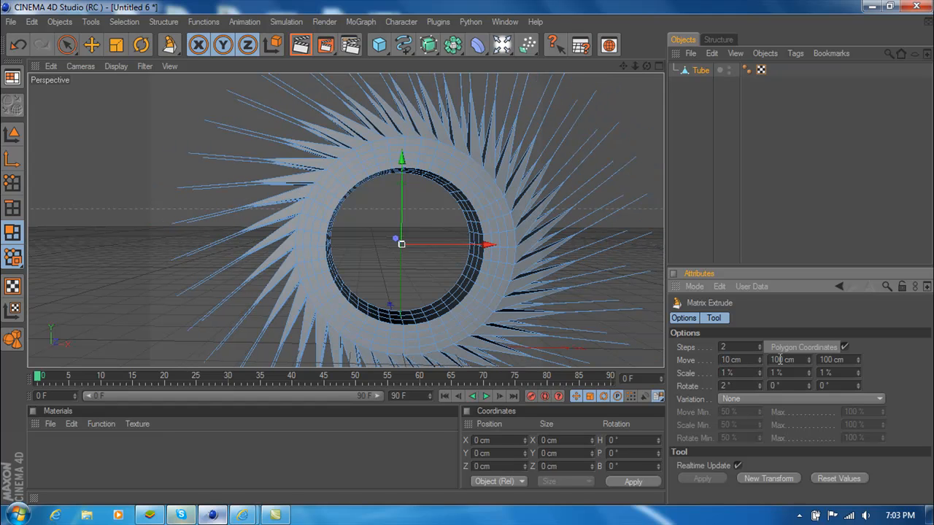
pyautogui.click(857, 361)
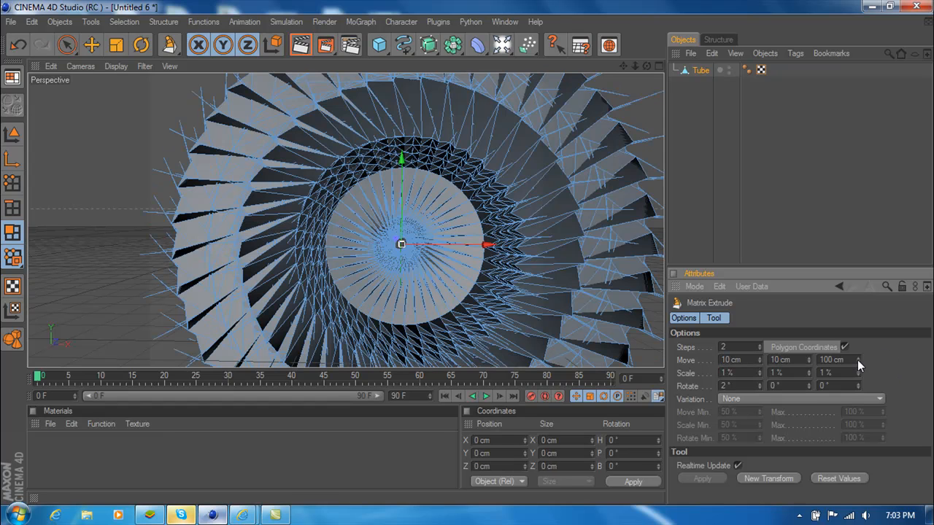
pyautogui.moveTo(647, 67)
pyautogui.mouseDown()
pyautogui.moveTo(781, 55)
pyautogui.moveTo(722, 51)
pyautogui.moveTo(647, 66)
pyautogui.mouseUp()
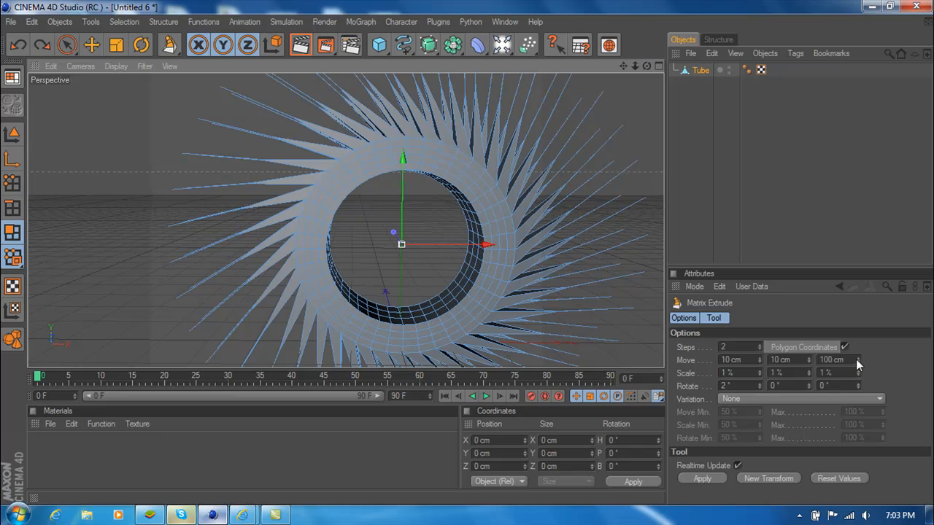
# - Set Move Z to 82 cm and reapply Matrix Extrude to the two outer loops after undoing the stacked extrusions
pyautogui.click(858, 362)
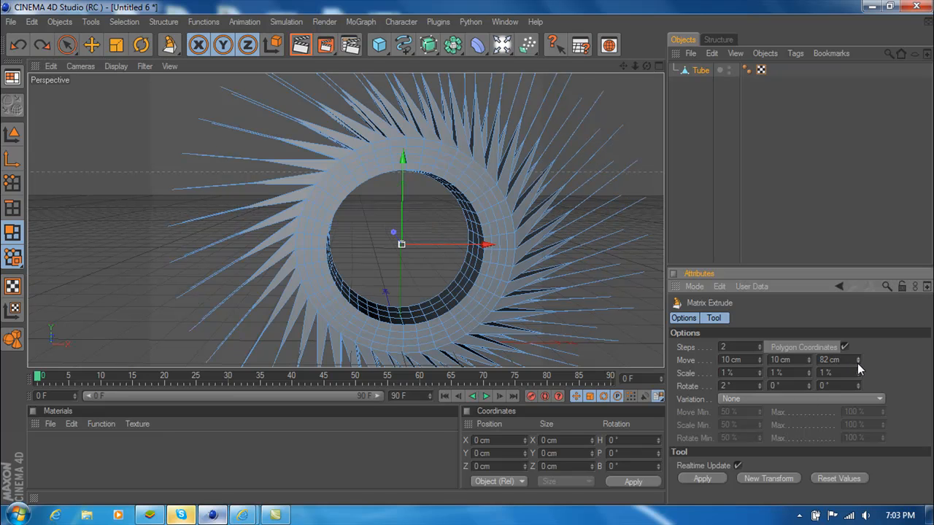
pyautogui.click(702, 478)
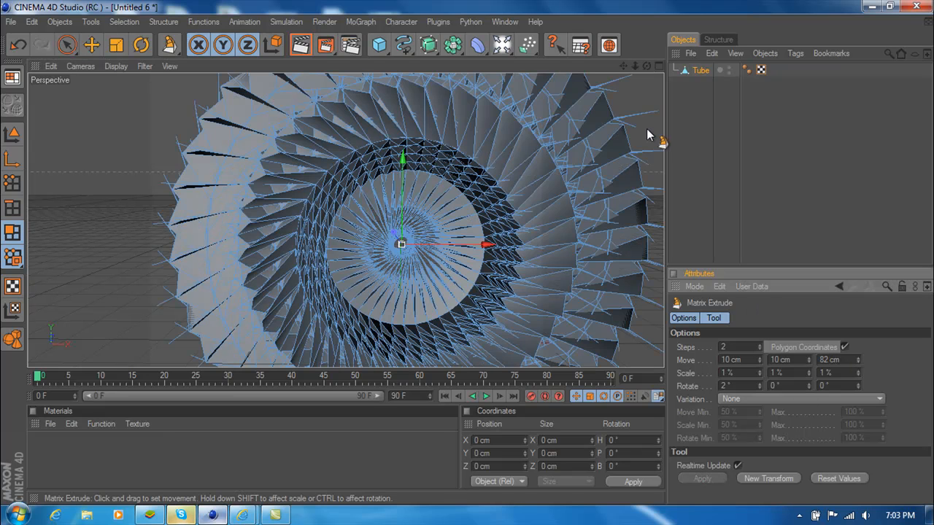
pyautogui.hotkey('ctrl', 'z')
pyautogui.hotkey('ctrl', 'z')
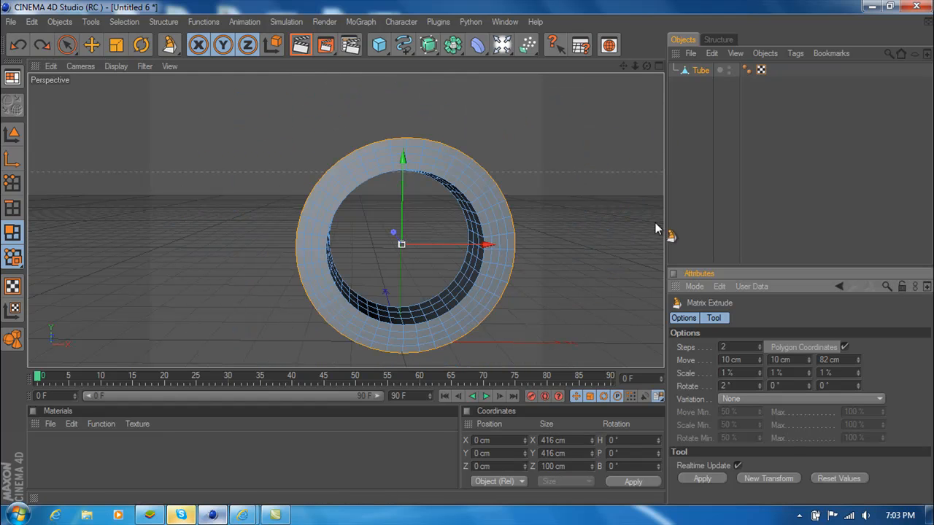
pyautogui.click(702, 478)
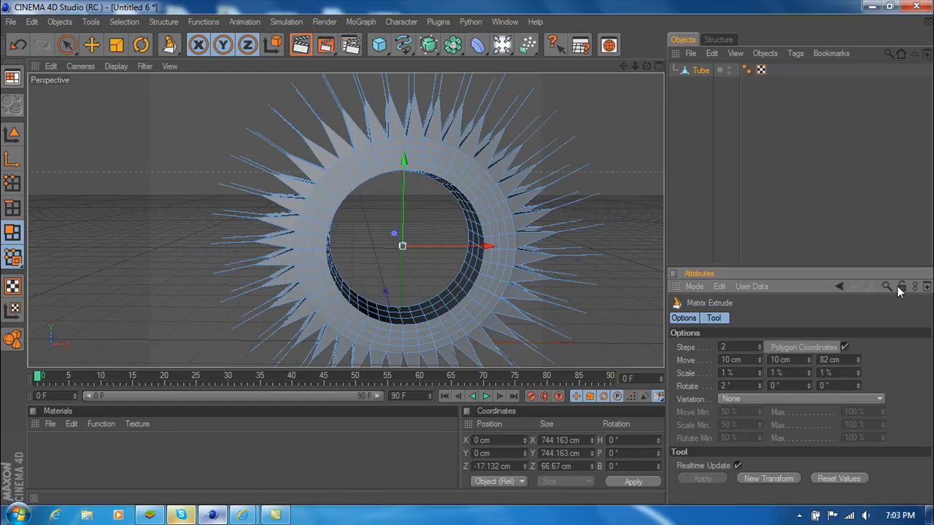
# - Shorten the outer spikes by reducing the Matrix Extrude Move Z value to 39 cm
pyautogui.moveTo(646, 67); pyautogui.dragTo(750, 187)
pyautogui.moveTo(857, 363); pyautogui.dragTo(858, 363)
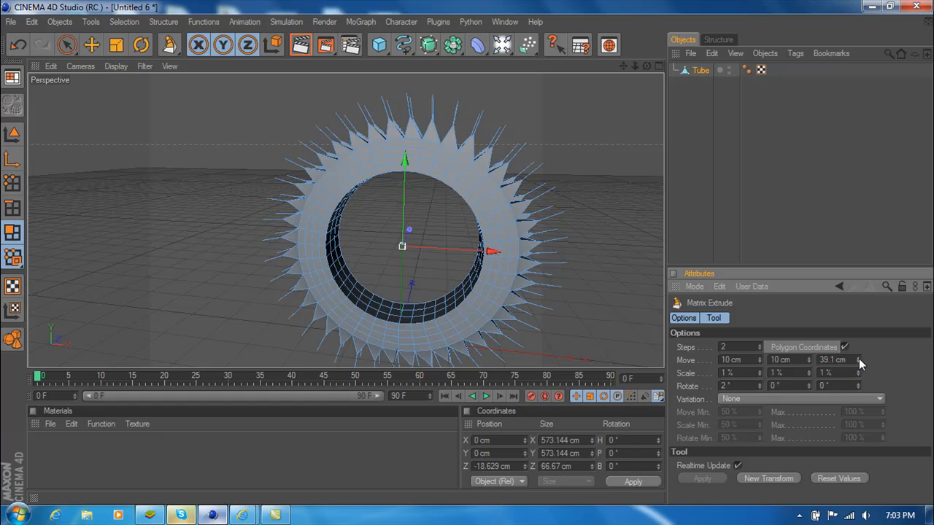
pyautogui.moveTo(858, 363); pyautogui.dragTo(858, 358)
# - Loop-select the front and rear polygon bands of the ring's inner wall and Matrix Extrude them with Move 10, 10 and 39 cm
pyautogui.moveTo(647, 67); pyautogui.dragTo(625, 67)
pyautogui.moveTo(168, 45); pyautogui.dragTo(205, 81)
pyautogui.click(321, 136)
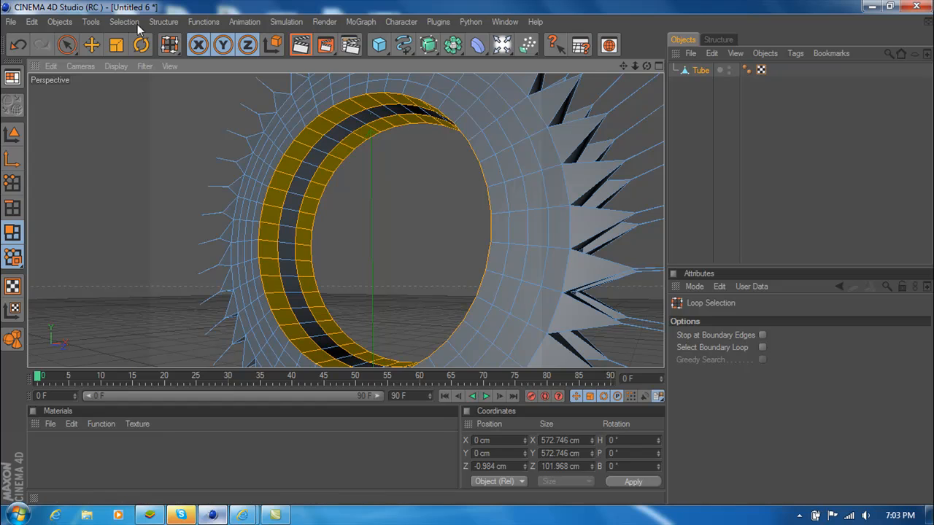
pyautogui.moveTo(169, 45); pyautogui.dragTo(205, 81)
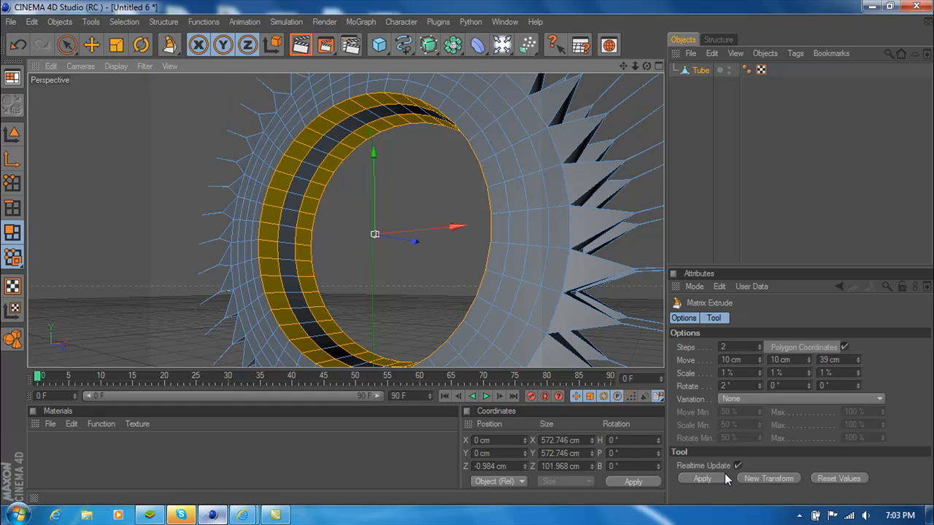
pyautogui.click(702, 479)
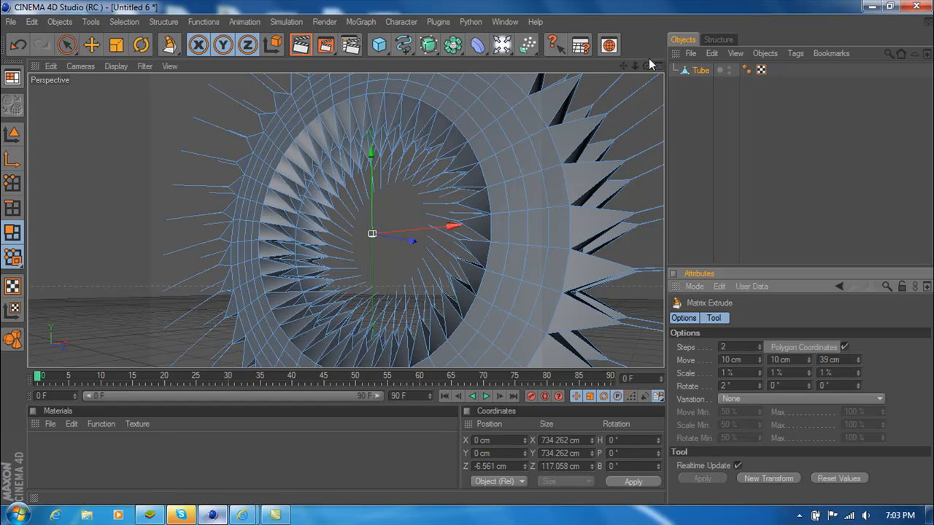
# - Inspect the spiked ring without its wireframe by deselecting the tube, and reselect it
pyautogui.moveTo(647, 66)
pyautogui.mouseDown()
pyautogui.moveTo(693, 86)
pyautogui.moveTo(728, 85)
pyautogui.moveTo(695, 93)
pyautogui.moveTo(679, 68)
pyautogui.moveTo(584, 69)
pyautogui.moveTo(682, 71)
pyautogui.moveTo(648, 71)
pyautogui.mouseUp()
pyautogui.click(690, 87)
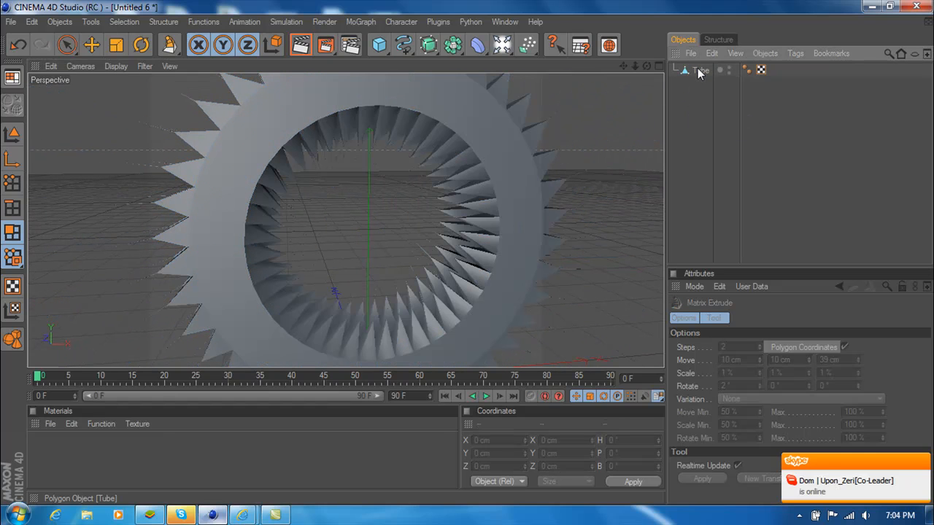
pyautogui.click(699, 70)
pyautogui.moveTo(648, 66)
pyautogui.mouseDown()
pyautogui.moveTo(693, 57)
pyautogui.moveTo(649, 66)
pyautogui.mouseUp()
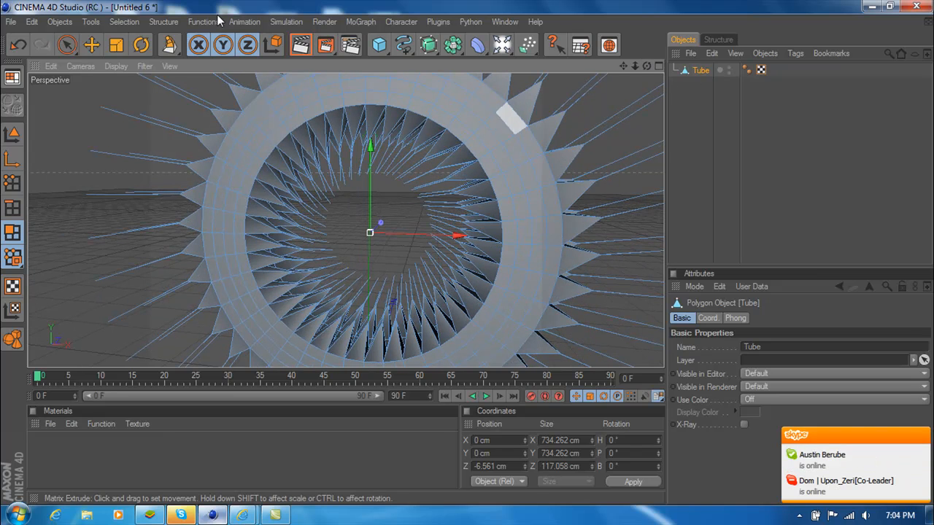
# - Extend the selected spike tips with another Matrix Extrude, trying different Move X values and settling on 10 cm
pyautogui.click(168, 48)
pyautogui.click(759, 362)
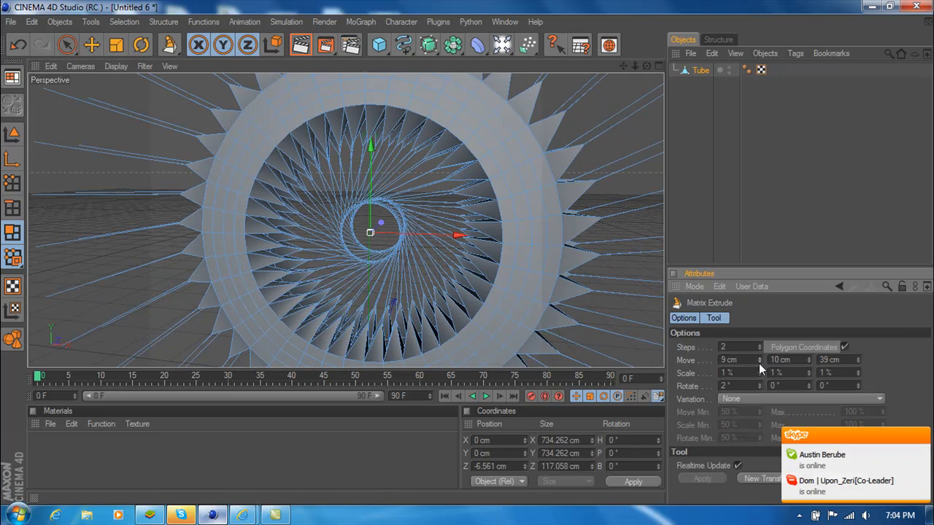
pyautogui.click(758, 357)
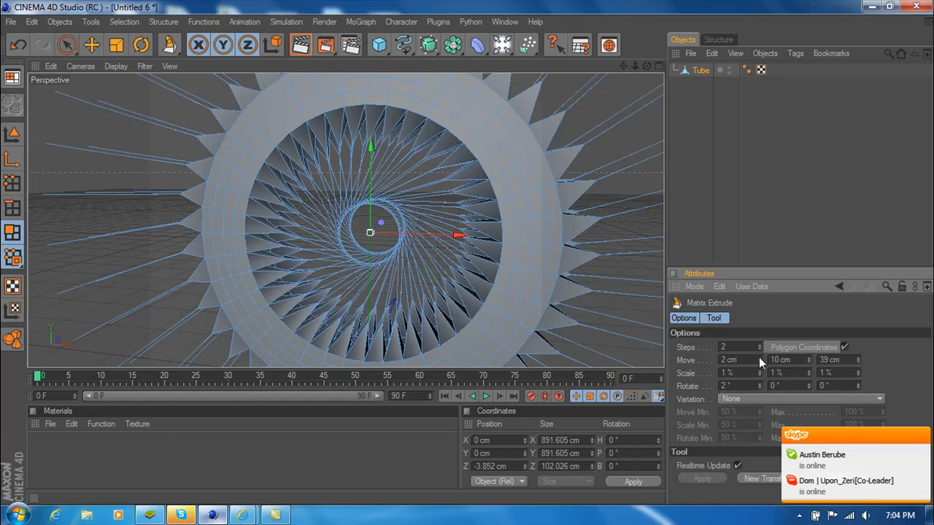
pyautogui.click(759, 363)
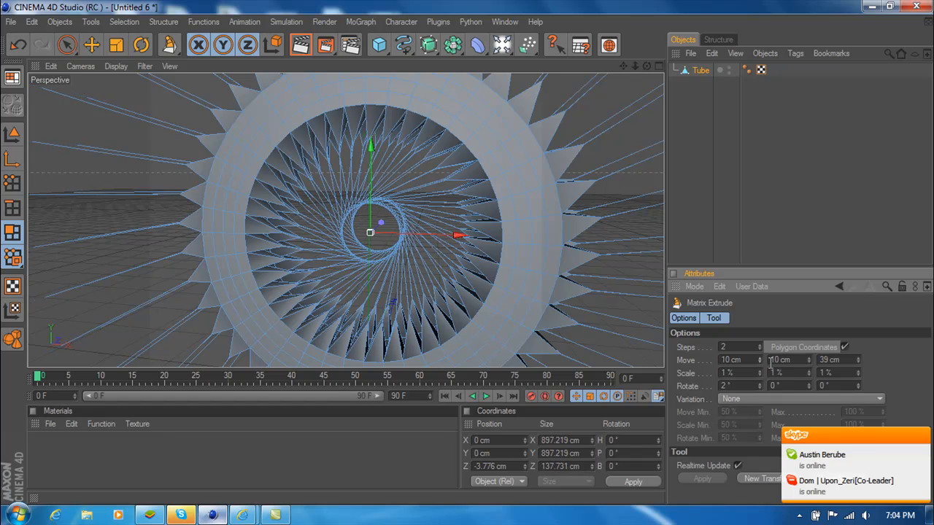
# - Set Move Y to 15 cm and Move Z to 40 cm, and add another Matrix Extrude pass as a new transform
pyautogui.click(807, 357)
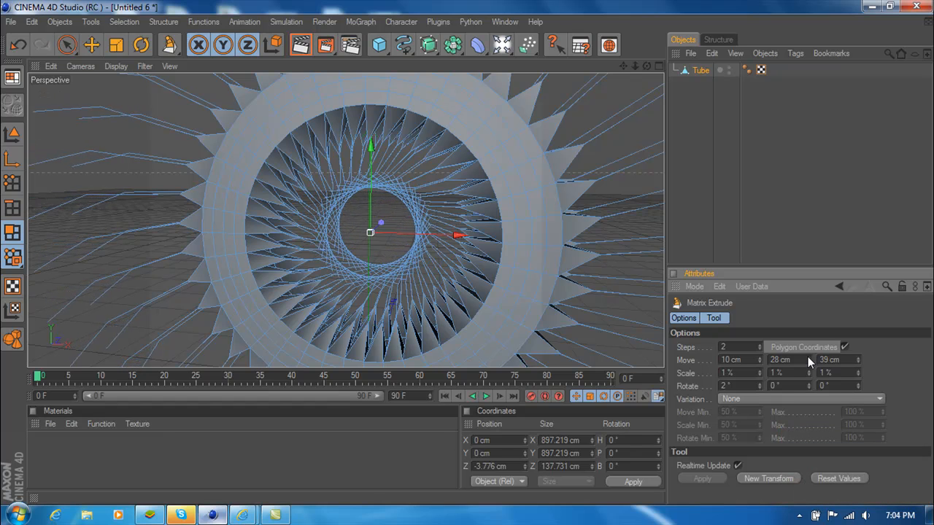
pyautogui.click(807, 356)
pyautogui.click(809, 362)
pyautogui.click(858, 358)
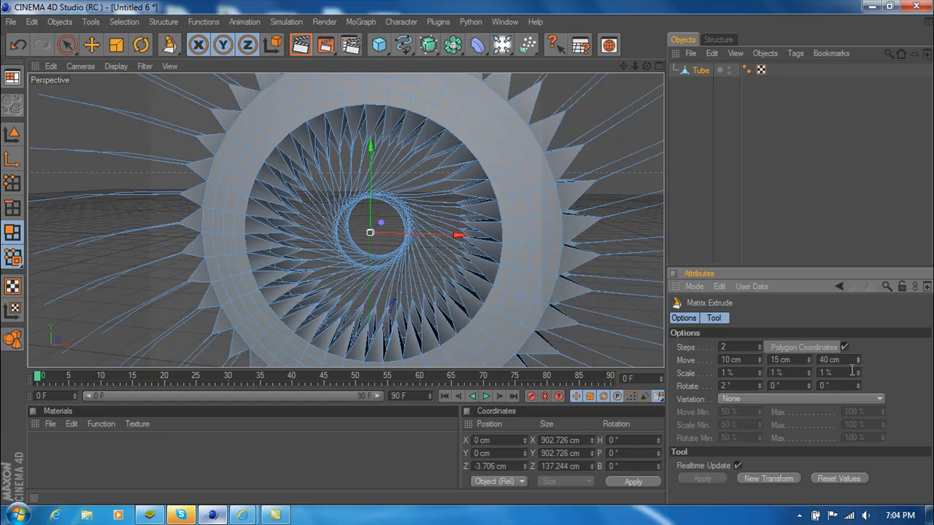
pyautogui.click(757, 479)
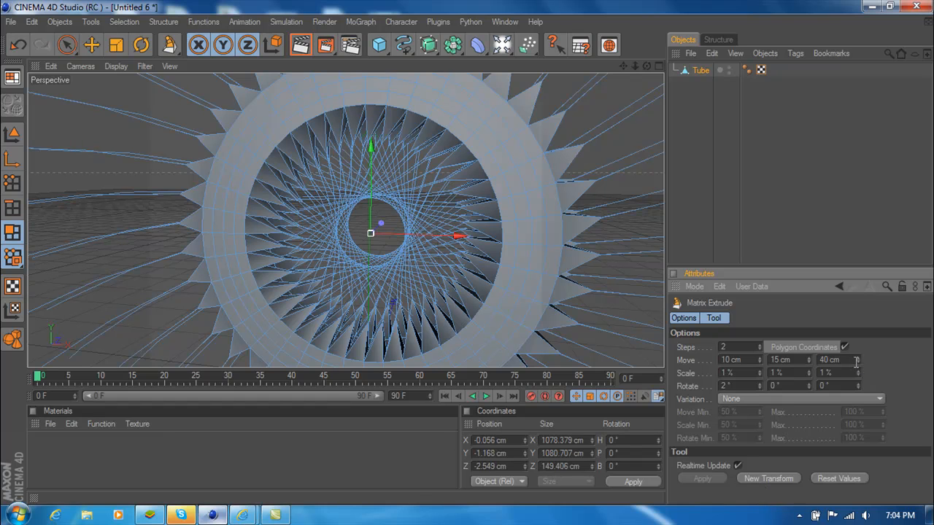
# - Increase the Matrix Extrude's Move Z to 48 cm for the selected spikes
pyautogui.click(858, 357)
pyautogui.moveTo(647, 66); pyautogui.dragTo(705, 67)
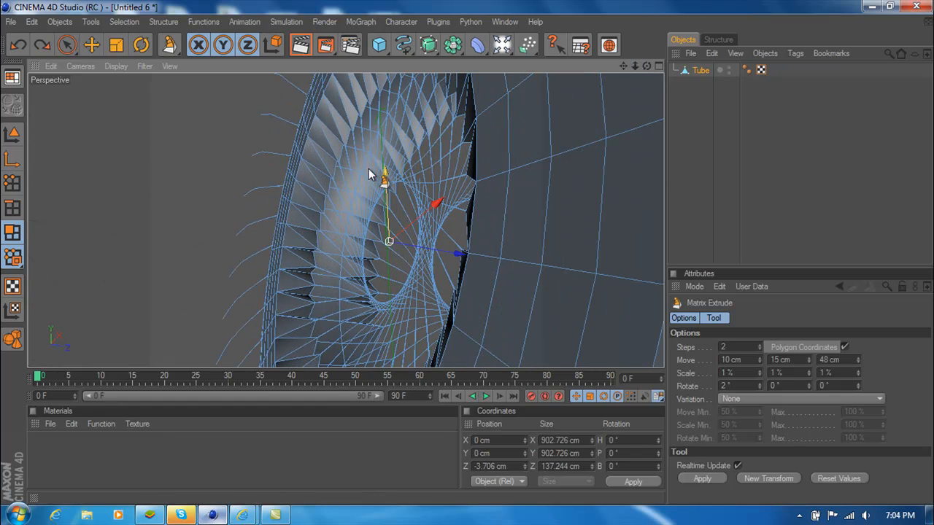
# - Try beveling the loop-selected band between the two rows of inner spikes with an Extrusion of -18 cm
pyautogui.click(162, 21)
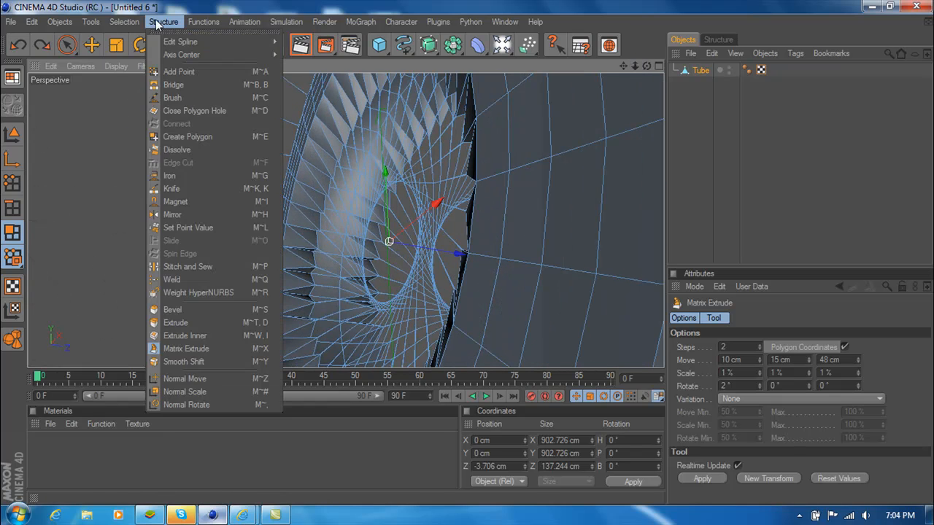
pyautogui.click(181, 310)
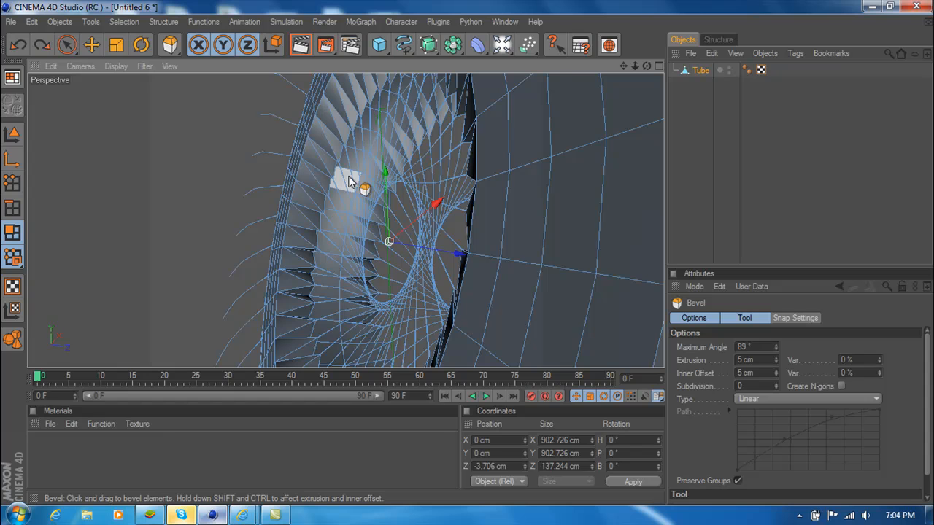
pyautogui.moveTo(169, 45); pyautogui.dragTo(219, 100)
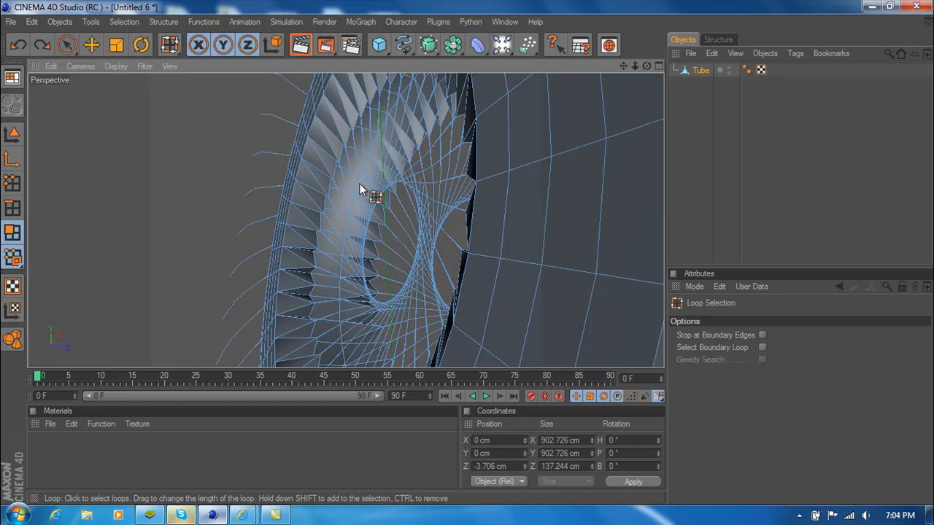
pyautogui.click(308, 143)
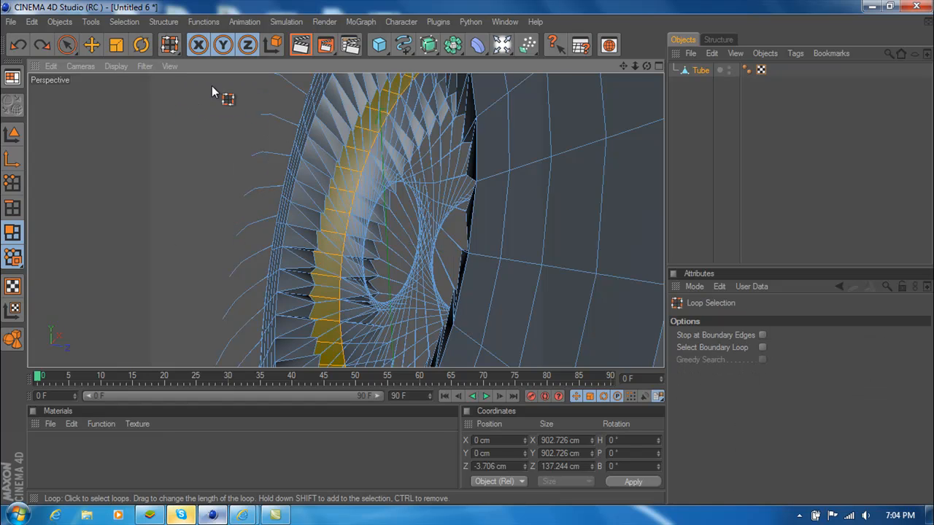
pyautogui.moveTo(169, 44); pyautogui.dragTo(208, 88)
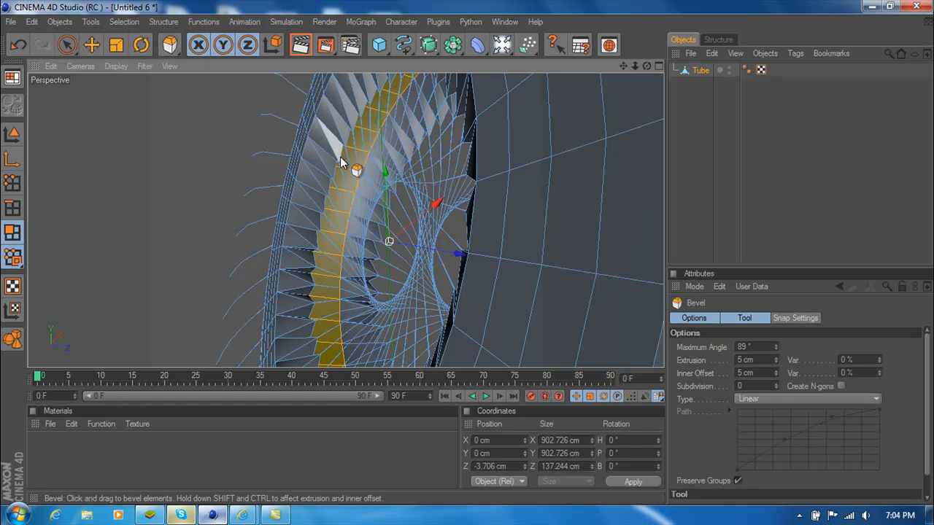
pyautogui.moveTo(775, 361); pyautogui.dragTo(775, 360)
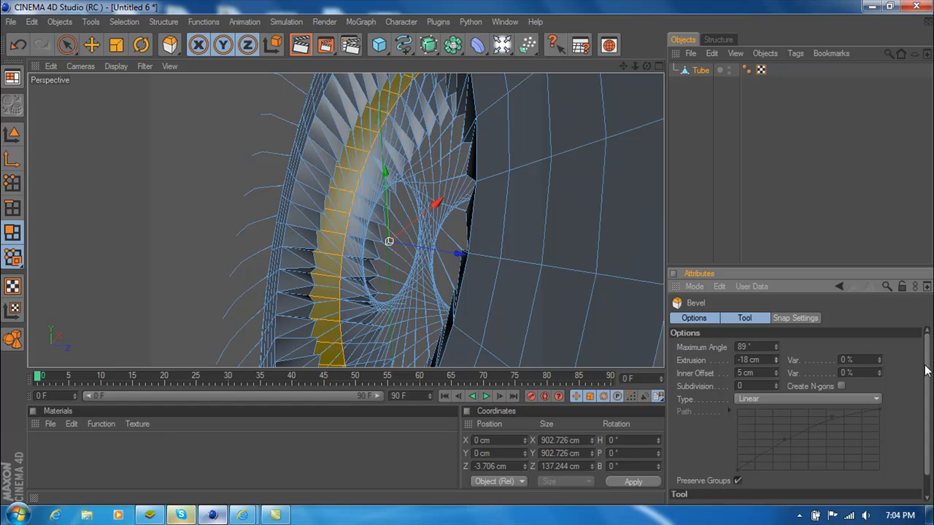
pyautogui.scroll(-2, 916, 438)
pyautogui.click(697, 497)
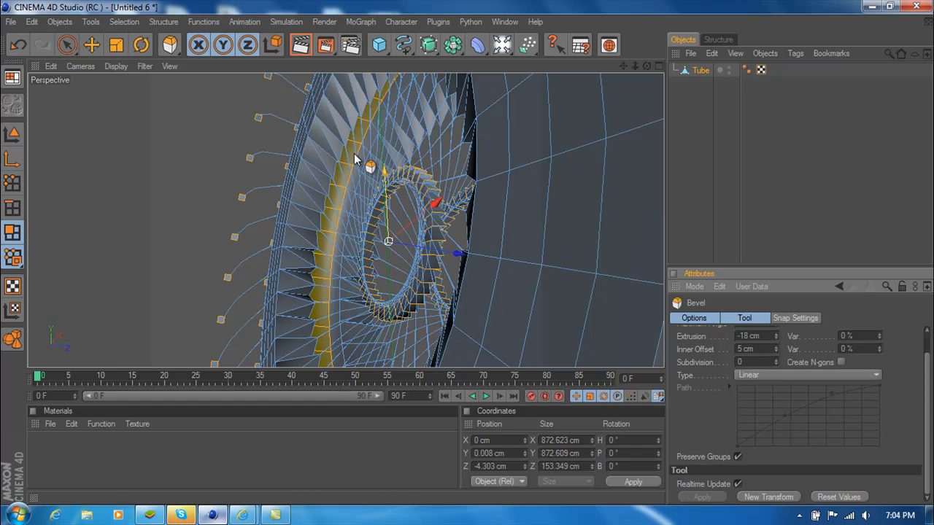
pyautogui.moveTo(646, 66)
pyautogui.mouseDown()
pyautogui.moveTo(569, 78)
pyautogui.moveTo(642, 51)
pyautogui.moveTo(532, 55)
pyautogui.moveTo(697, 65)
pyautogui.moveTo(646, 65)
pyautogui.mouseUp()
# - Undo the bevel, the loop selection and the last Matrix Extrude pass
pyautogui.hotkey('ctrl', 'z')
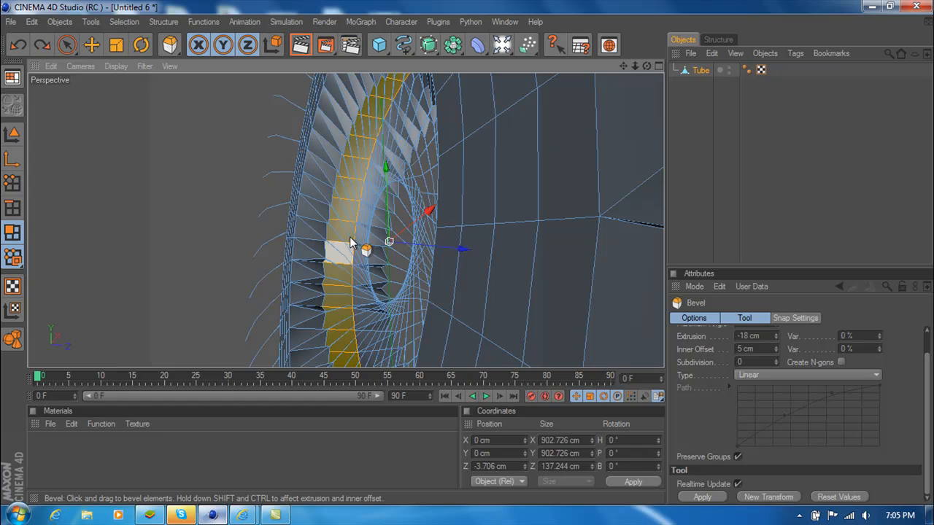
pyautogui.hotkey('ctrl', 'z')
pyautogui.hotkey('ctrl', 'z')
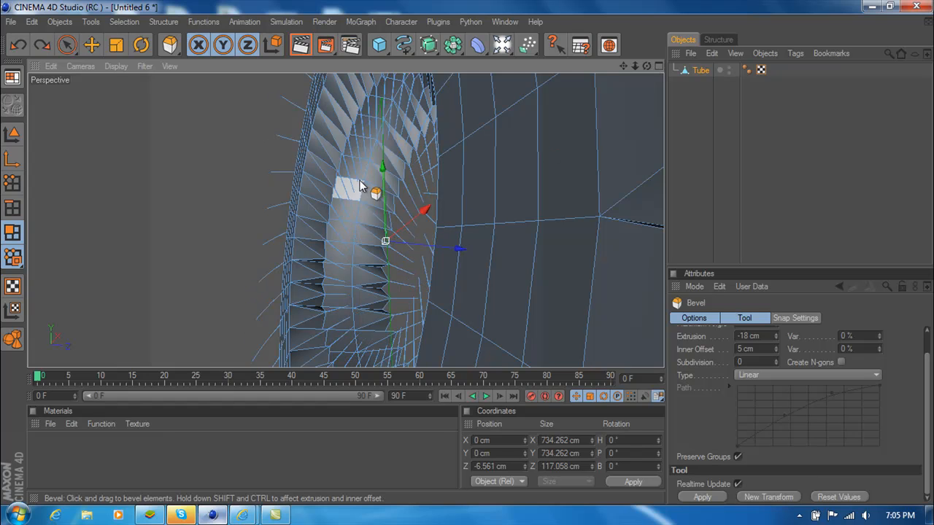
# - Loop-select the band between the inner spike rows again and bevel the selection with an Extrusion of -52 cm
pyautogui.moveTo(169, 45); pyautogui.dragTo(186, 85)
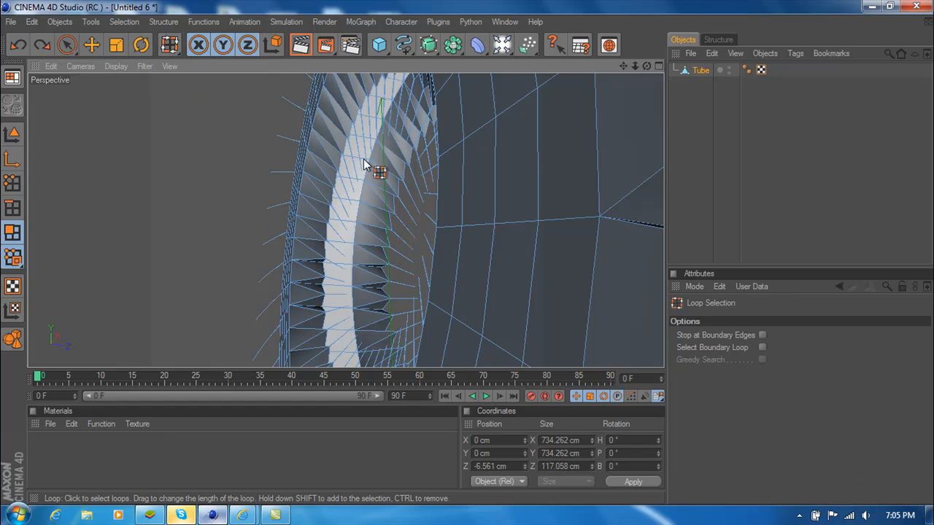
pyautogui.click(364, 166)
pyautogui.moveTo(170, 44); pyautogui.dragTo(204, 79)
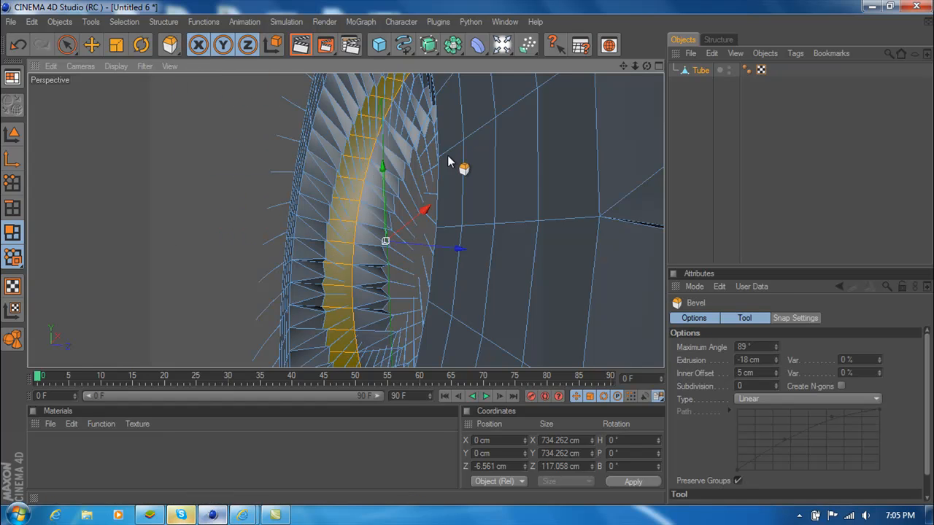
pyautogui.scroll(-1, 730, 474)
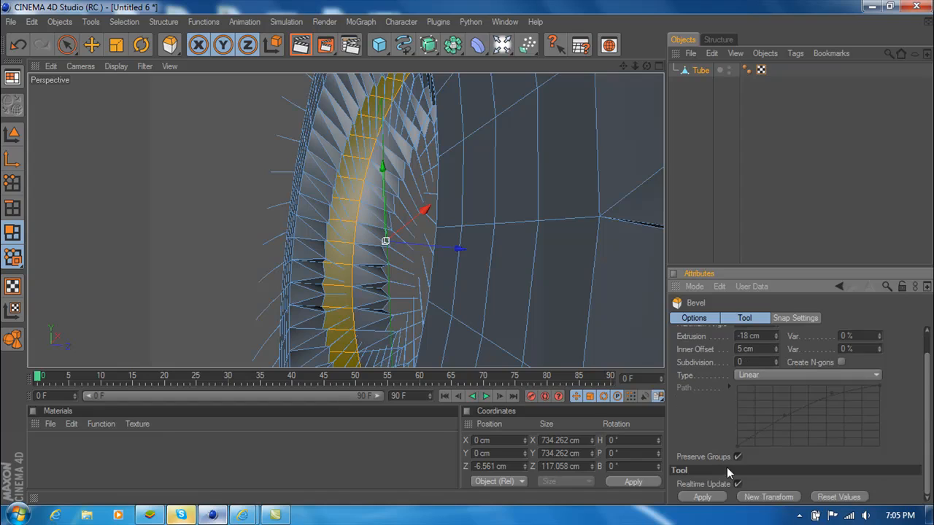
pyautogui.click(716, 496)
pyautogui.moveTo(647, 67); pyautogui.dragTo(555, 67)
pyautogui.moveTo(624, 66); pyautogui.dragTo(645, 67)
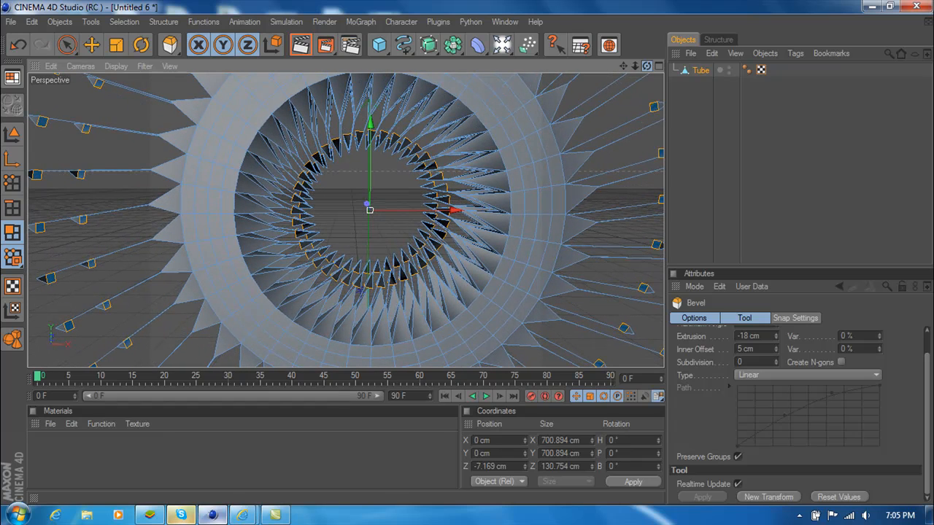
pyautogui.click(775, 338)
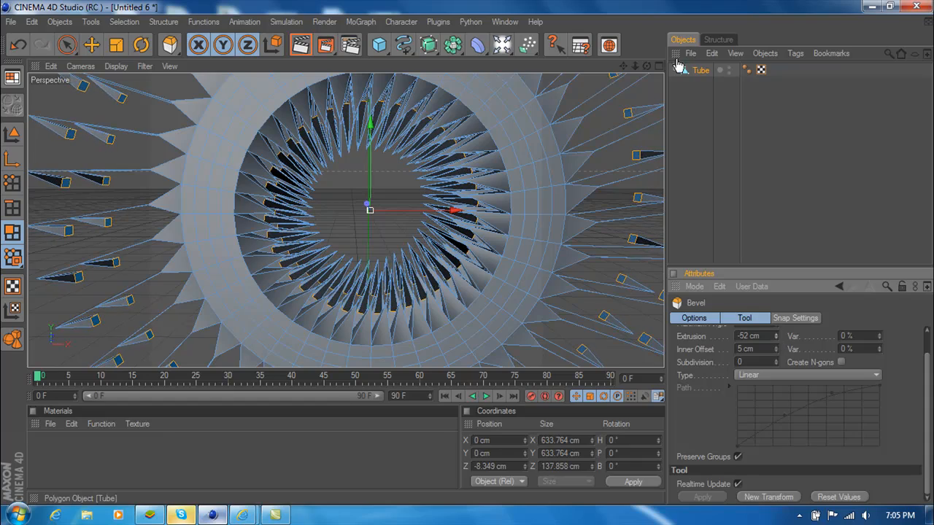
# - Activate the Extrude tool and add every other polygon around the inner loop of the ring's front face to the selection
pyautogui.moveTo(637, 65)
pyautogui.mouseDown()
pyautogui.moveTo(616, 70)
pyautogui.moveTo(646, 69)
pyautogui.mouseUp()
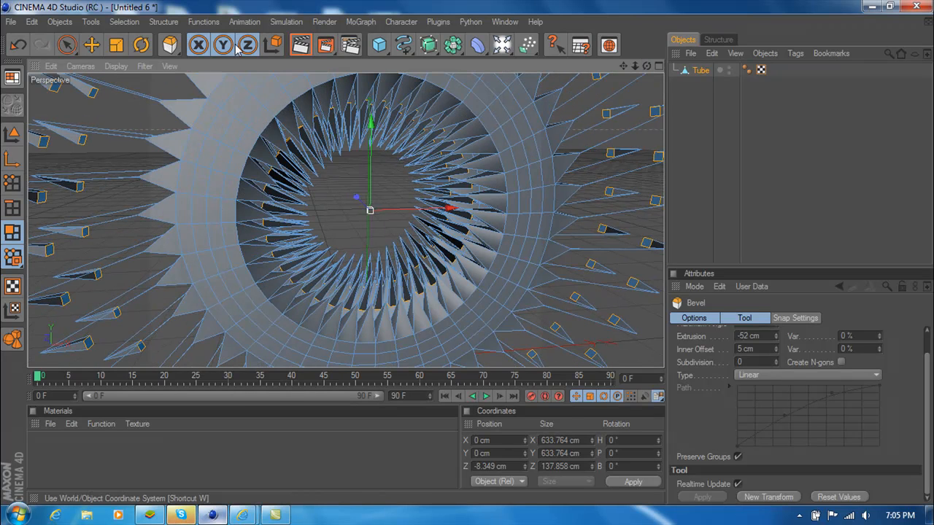
pyautogui.click(163, 21)
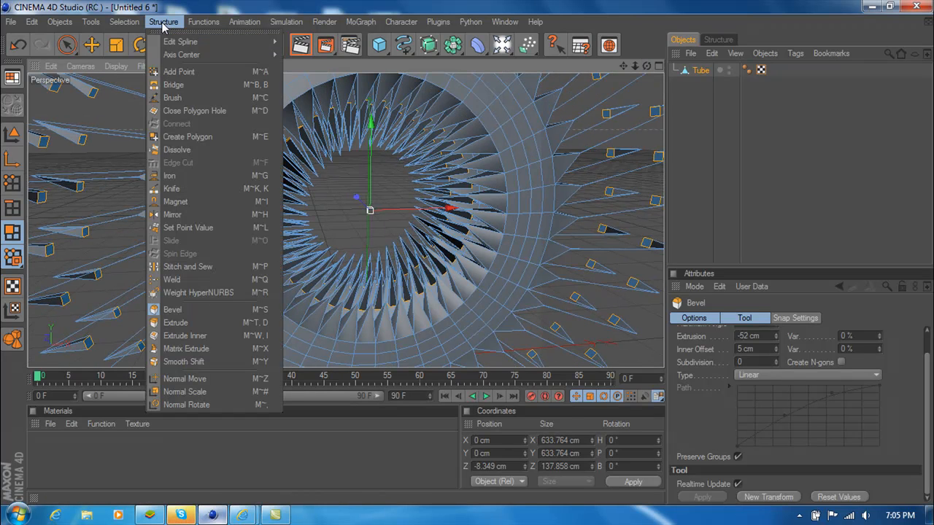
pyautogui.click(178, 325)
pyautogui.moveTo(647, 67); pyautogui.dragTo(645, 66)
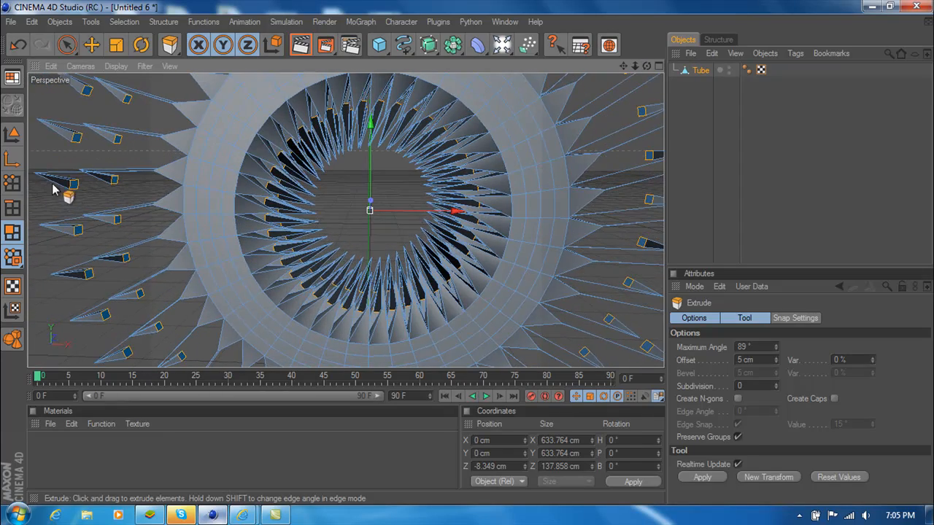
pyautogui.moveTo(647, 67); pyautogui.dragTo(646, 67)
pyautogui.moveTo(623, 65); pyautogui.dragTo(618, 61)
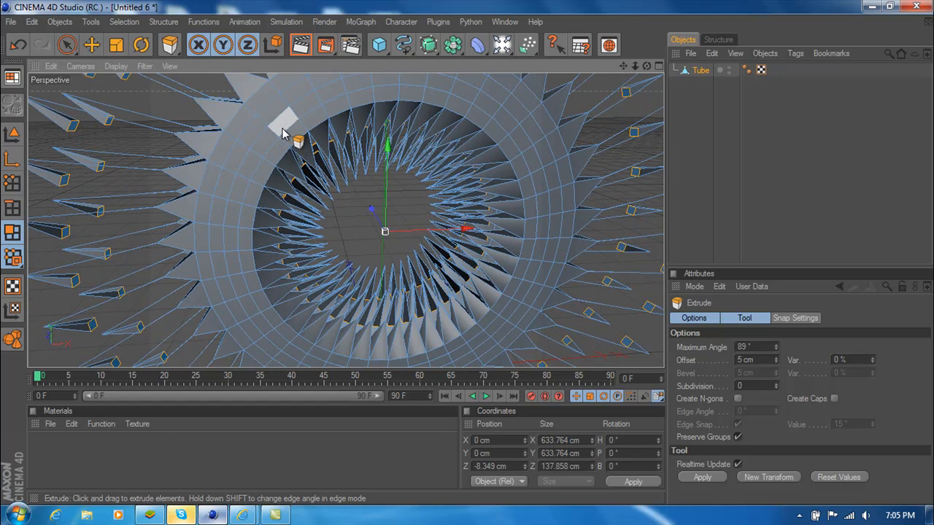
pyautogui.keyDown('shift'); pyautogui.click(251, 168); pyautogui.keyUp('shift')
pyautogui.keyDown('shift'); pyautogui.click(235, 219); pyautogui.keyUp('shift')
pyautogui.keyDown('shift'); pyautogui.click(235, 263); pyautogui.keyUp('shift')
pyautogui.keyDown('shift'); pyautogui.click(250, 307); pyautogui.keyUp('shift')
pyautogui.keyDown('shift'); pyautogui.click(275, 338); pyautogui.keyUp('shift')
pyautogui.keyDown('shift'); pyautogui.click(314, 359); pyautogui.keyUp('shift')
pyautogui.keyDown('shift'); pyautogui.click(333, 93); pyautogui.keyUp('shift')
pyautogui.keyDown('shift'); pyautogui.click(385, 82); pyautogui.keyUp('shift')
pyautogui.keyDown('shift'); pyautogui.click(438, 85); pyautogui.keyUp('shift')
pyautogui.keyDown('shift'); pyautogui.click(485, 104); pyautogui.keyUp('shift')
pyautogui.keyDown('shift'); pyautogui.click(521, 140); pyautogui.keyUp('shift')
pyautogui.keyDown('shift'); pyautogui.click(540, 182); pyautogui.keyUp('shift')
pyautogui.keyDown('shift'); pyautogui.click(543, 226); pyautogui.keyUp('shift')
pyautogui.keyDown('shift'); pyautogui.click(534, 270); pyautogui.keyUp('shift')
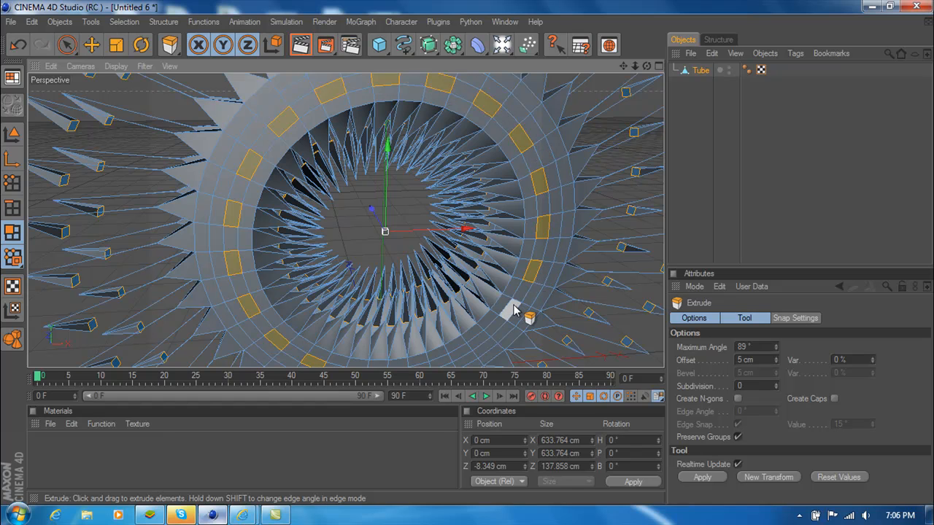
pyautogui.keyDown('shift'); pyautogui.click(513, 314); pyautogui.keyUp('shift')
pyautogui.keyDown('shift'); pyautogui.click(476, 342); pyautogui.keyUp('shift')
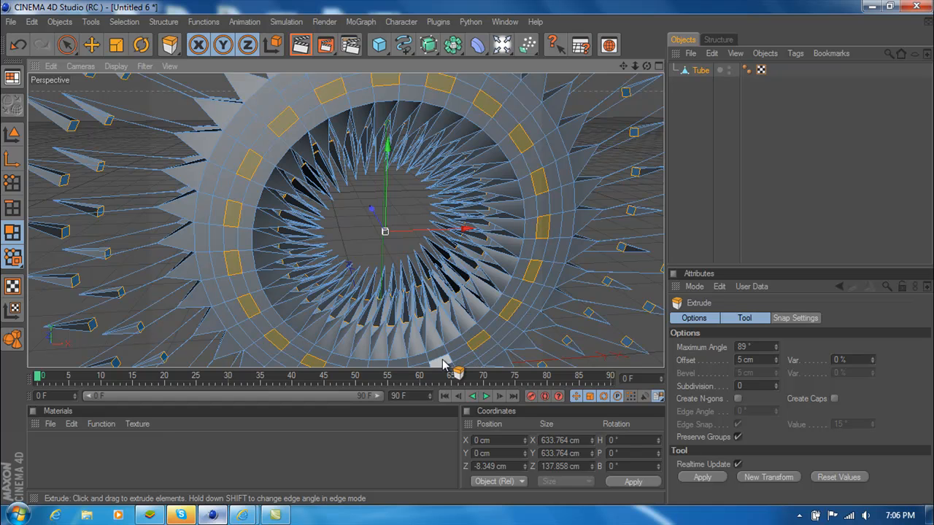
pyautogui.moveTo(624, 66); pyautogui.dragTo(618, 16)
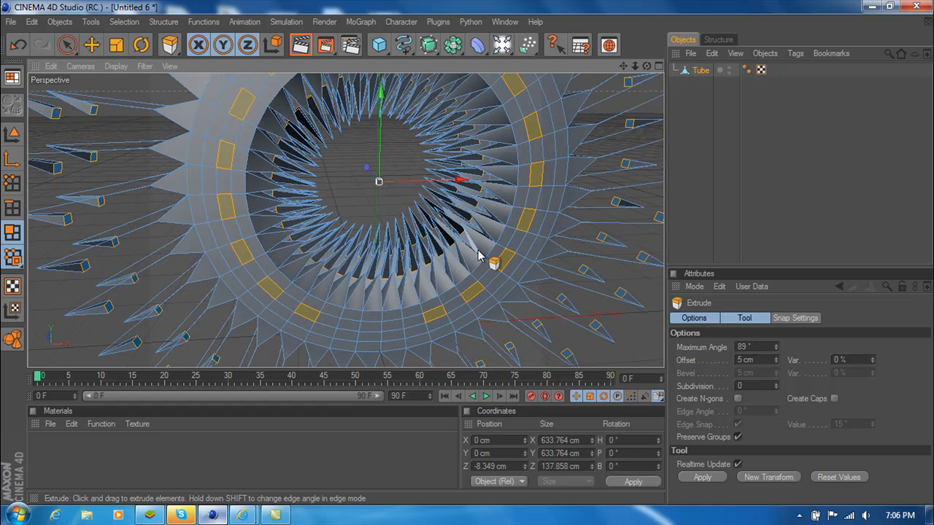
pyautogui.keyDown('shift'); pyautogui.click(390, 329); pyautogui.keyUp('shift')
pyautogui.keyDown('shift'); pyautogui.click(353, 328); pyautogui.keyUp('shift')
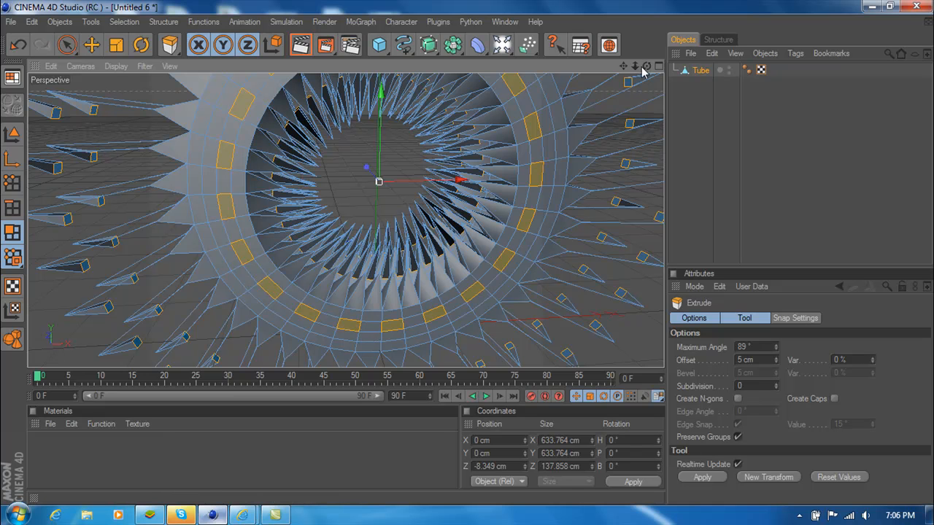
# - Add the matching alternate polygons around the outer loop of the ring's front face to the selection
pyautogui.moveTo(629, 69); pyautogui.dragTo(637, 121)
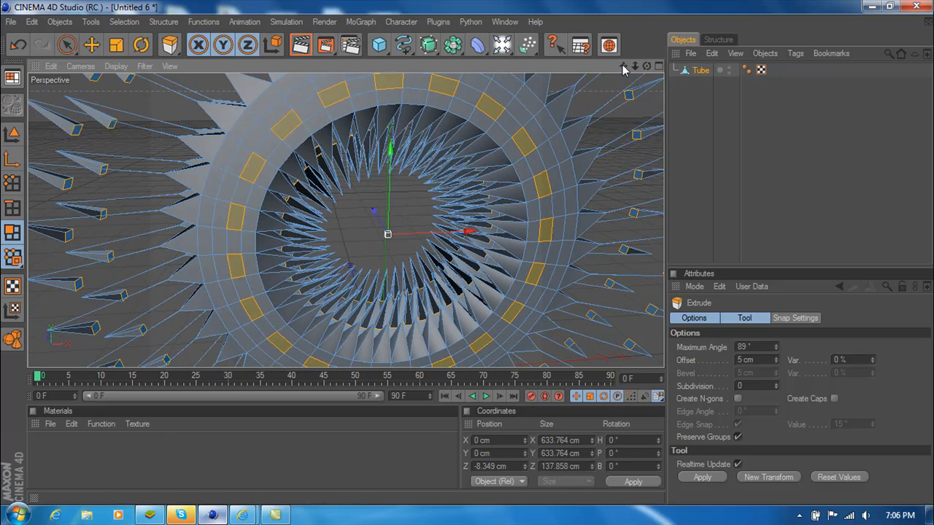
pyautogui.keyDown('shift'); pyautogui.click(269, 102); pyautogui.keyUp('shift')
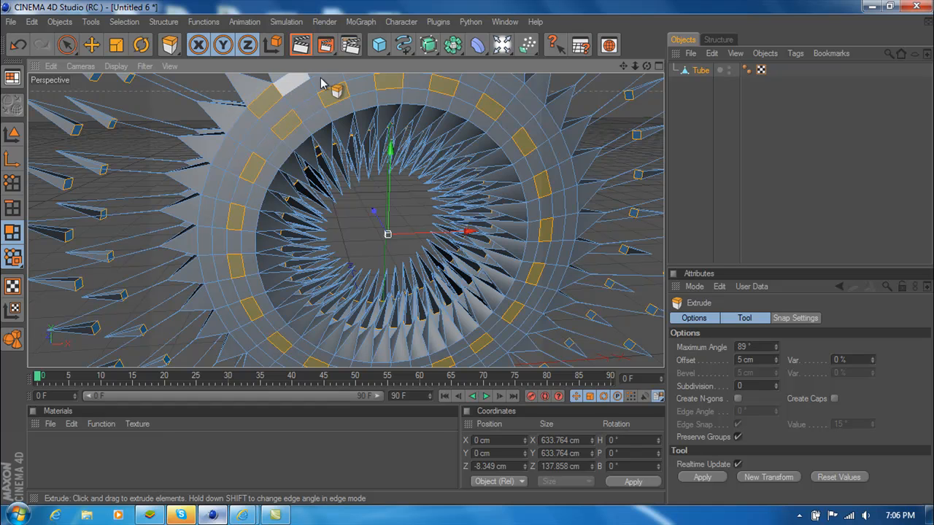
pyautogui.keyDown('shift'); pyautogui.click(221, 154); pyautogui.keyUp('shift')
pyautogui.keyDown('shift'); pyautogui.click(210, 219); pyautogui.keyUp('shift')
pyautogui.keyDown('shift'); pyautogui.click(212, 269); pyautogui.keyUp('shift')
pyautogui.keyDown('shift'); pyautogui.click(230, 321); pyautogui.keyUp('shift')
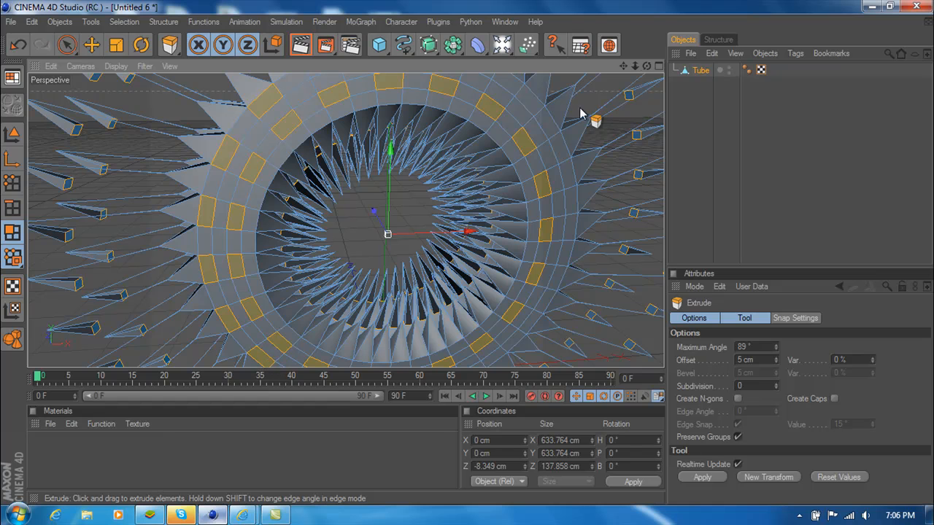
pyautogui.moveTo(626, 66); pyautogui.dragTo(634, 103)
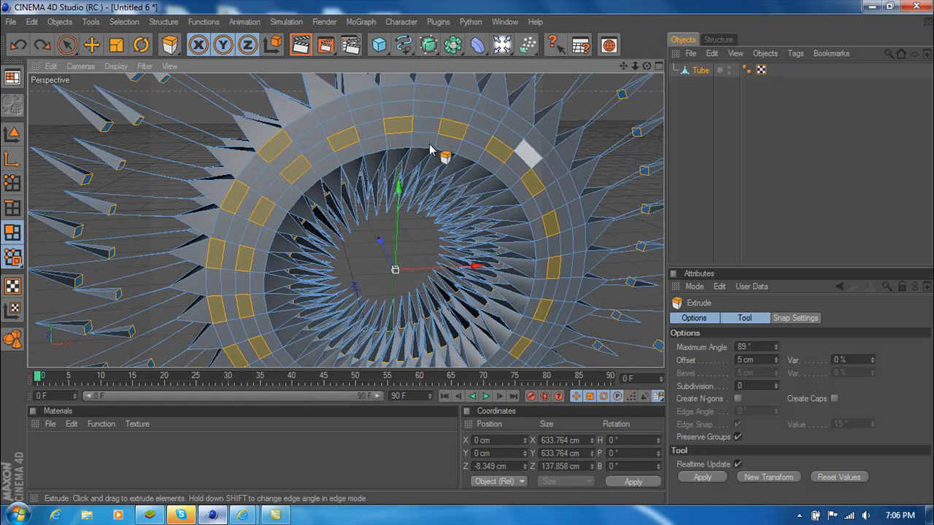
pyautogui.keyDown('shift'); pyautogui.click(334, 115); pyautogui.keyUp('shift')
pyautogui.keyDown('shift'); pyautogui.click(403, 96); pyautogui.keyUp('shift')
pyautogui.keyDown('shift'); pyautogui.click(467, 100); pyautogui.keyUp('shift')
pyautogui.keyDown('shift'); pyautogui.click(517, 122); pyautogui.keyUp('shift')
pyautogui.keyDown('shift'); pyautogui.click(556, 166); pyautogui.keyUp('shift')
pyautogui.keyDown('shift'); pyautogui.click(577, 211); pyautogui.keyUp('shift')
pyautogui.keyDown('shift'); pyautogui.click(578, 264); pyautogui.keyUp('shift')
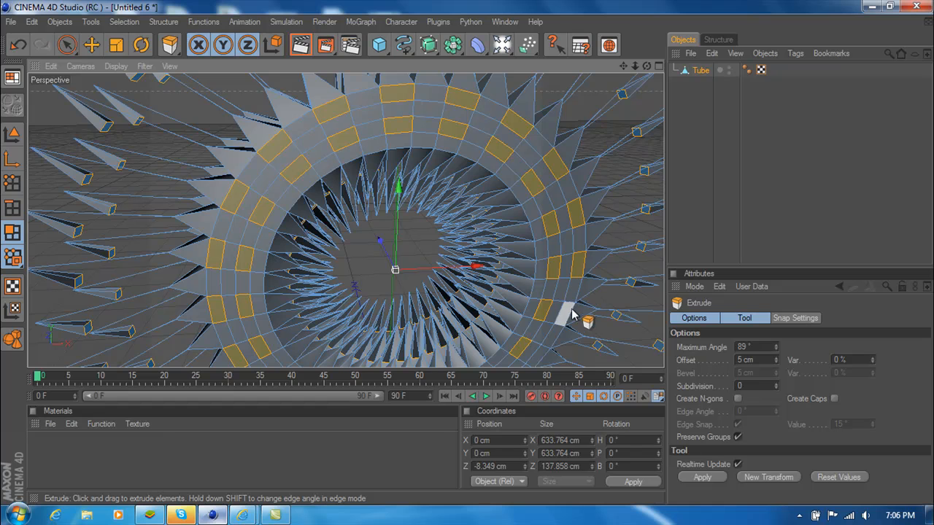
pyautogui.keyDown('shift'); pyautogui.click(573, 315); pyautogui.keyUp('shift')
pyautogui.moveTo(635, 65); pyautogui.dragTo(594, 4)
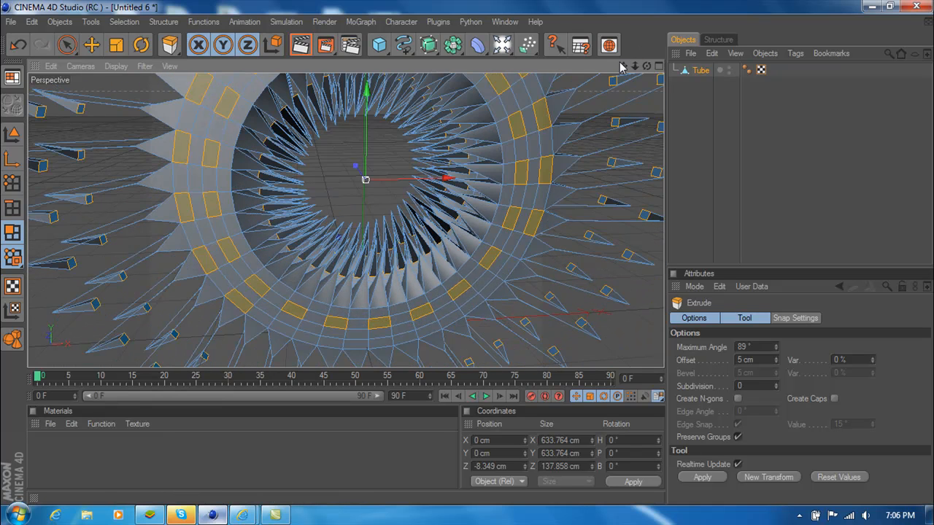
pyautogui.keyDown('shift'); pyautogui.click(505, 271); pyautogui.keyUp('shift')
pyautogui.keyDown('shift'); pyautogui.click(470, 306); pyautogui.keyUp('shift')
pyautogui.keyDown('shift'); pyautogui.click(438, 327); pyautogui.keyUp('shift')
pyautogui.keyDown('shift'); pyautogui.click(378, 343); pyautogui.keyUp('shift')
pyautogui.keyDown('shift'); pyautogui.click(335, 345); pyautogui.keyUp('shift')
pyautogui.keyDown('shift'); pyautogui.click(288, 340); pyautogui.keyUp('shift')
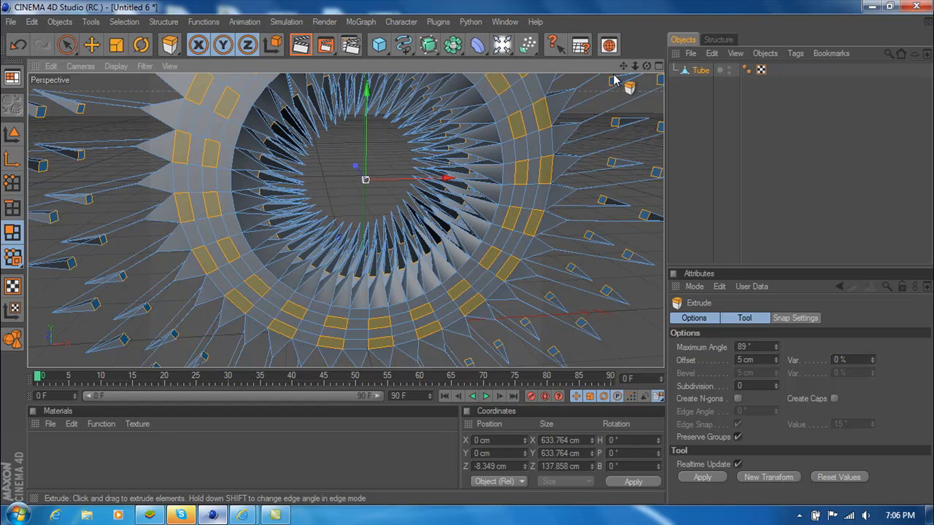
# - Extrude the selected polygons with an Offset of 12 cm
pyautogui.moveTo(623, 66); pyautogui.dragTo(628, 99)
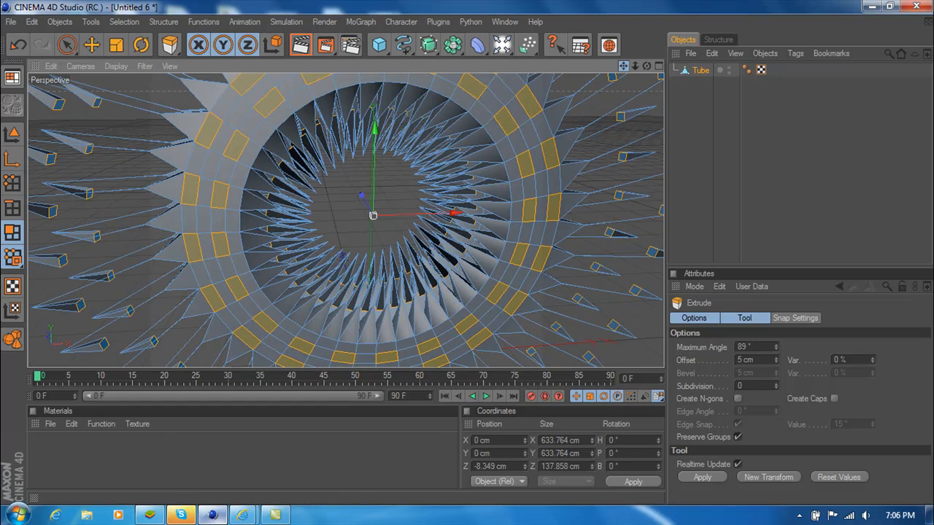
pyautogui.click(776, 357)
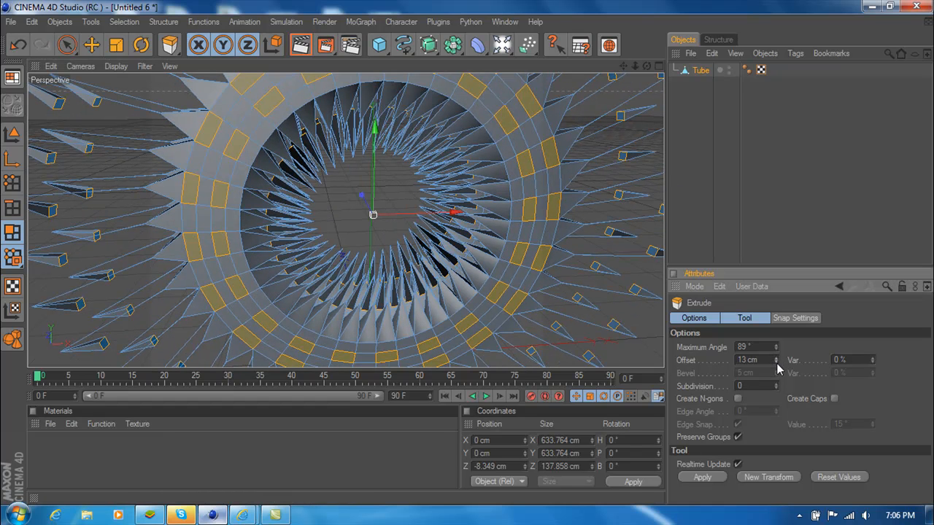
pyautogui.click(701, 477)
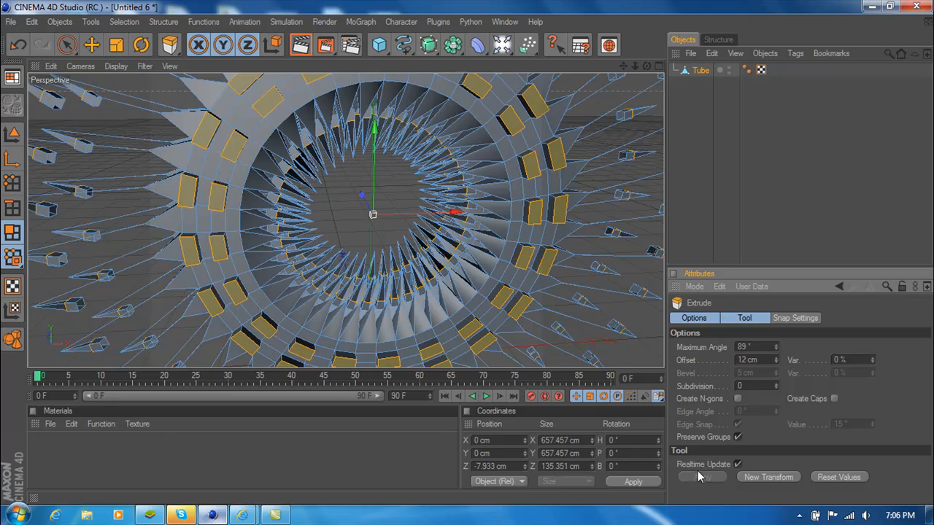
# - Matrix Extrude the selected polygons in 2 steps with Move values of 10 cm, 5 cm and 9 cm
pyautogui.moveTo(646, 67)
pyautogui.mouseDown()
pyautogui.moveTo(832, 54)
pyautogui.moveTo(752, 80)
pyautogui.moveTo(664, 62)
pyautogui.moveTo(655, 76)
pyautogui.moveTo(639, 71)
pyautogui.moveTo(646, 76)
pyautogui.moveTo(647, 67)
pyautogui.mouseUp()
pyautogui.moveTo(169, 45); pyautogui.dragTo(195, 127)
pyautogui.moveTo(646, 66); pyautogui.dragTo(664, 86)
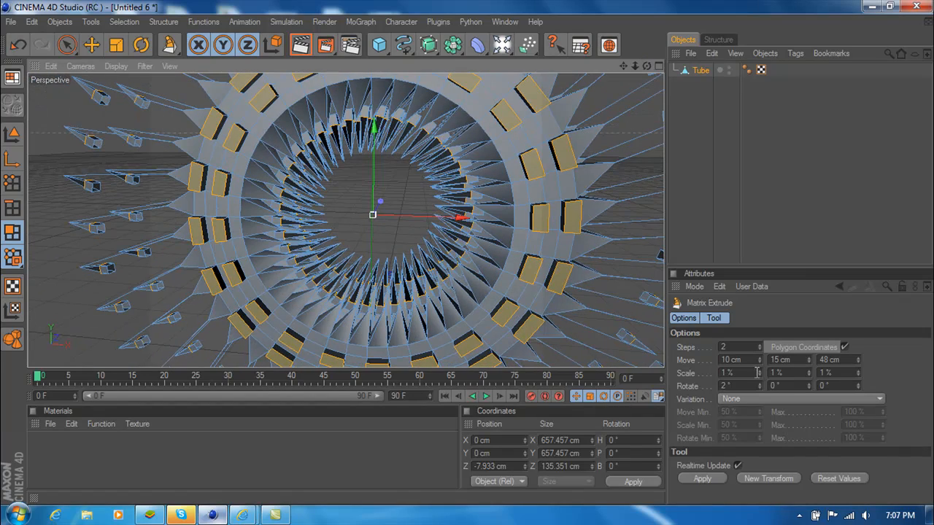
pyautogui.click(809, 362)
pyautogui.click(809, 362)
pyautogui.click(809, 362)
pyautogui.click(809, 362)
pyautogui.click(809, 362)
pyautogui.click(809, 362)
pyautogui.click(809, 362)
pyautogui.click(809, 362)
pyautogui.click(809, 362)
pyautogui.click(809, 362)
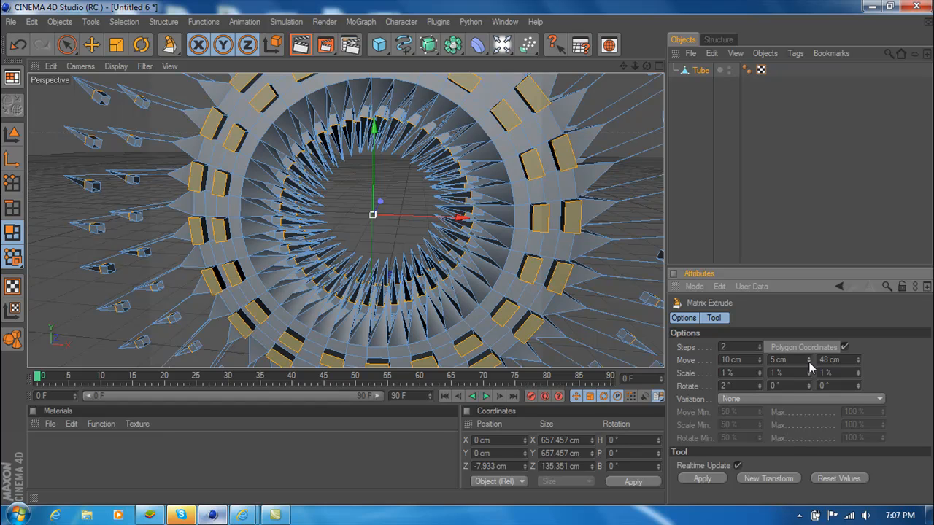
pyautogui.moveTo(858, 361); pyautogui.dragTo(858, 362)
pyautogui.click(701, 478)
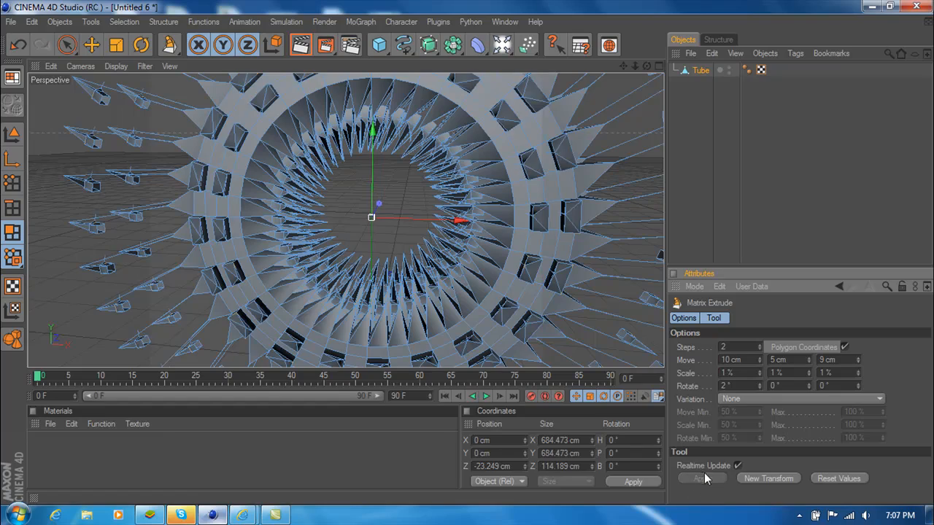
# - Adjust the Matrix Extrude's Move values to -6 cm, 40 cm and 3 cm
pyautogui.moveTo(647, 66); pyautogui.dragTo(685, 248)
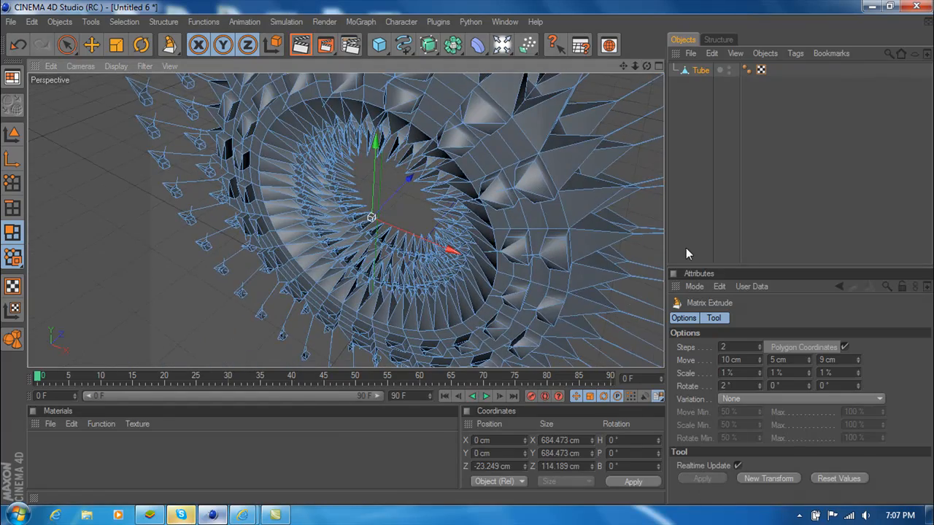
pyautogui.moveTo(859, 358); pyautogui.dragTo(808, 356)
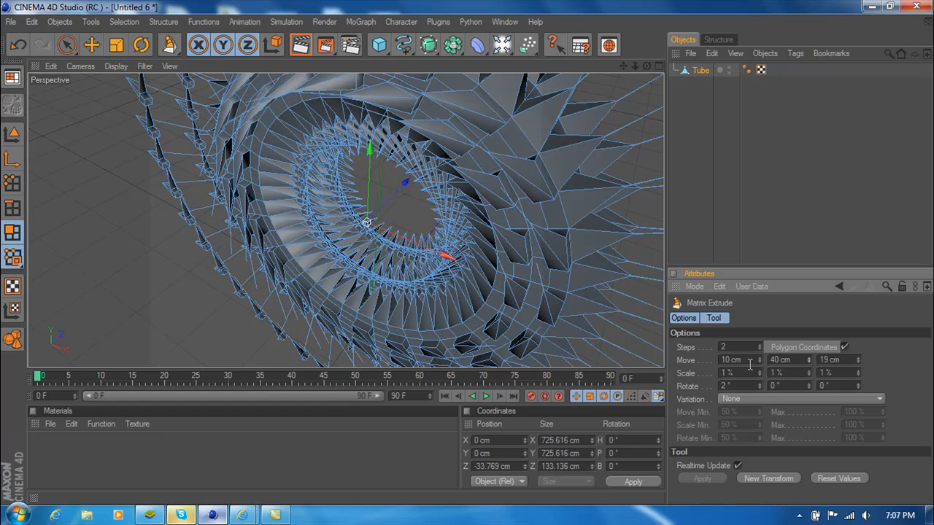
pyautogui.moveTo(759, 364); pyautogui.dragTo(760, 364)
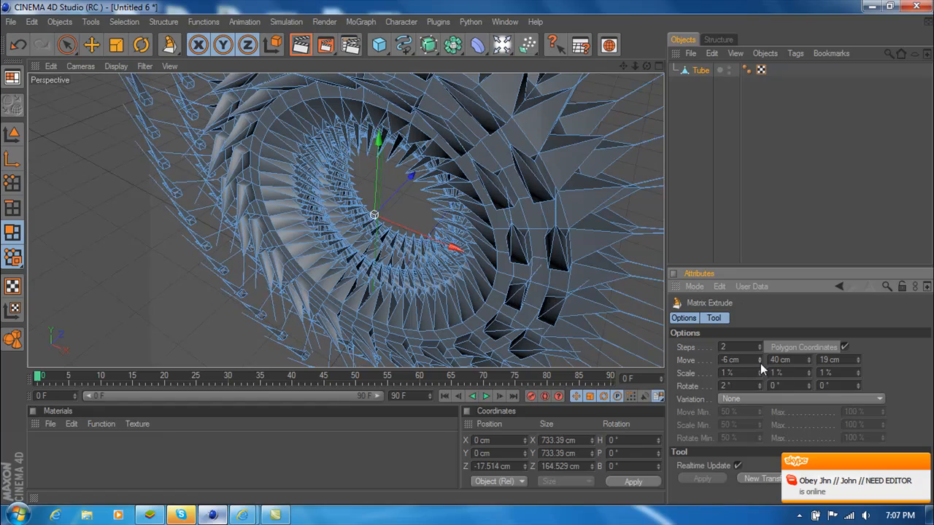
pyautogui.moveTo(646, 66)
pyautogui.mouseDown()
pyautogui.moveTo(650, 80)
pyautogui.moveTo(669, 68)
pyautogui.moveTo(737, 67)
pyautogui.moveTo(646, 65)
pyautogui.mouseUp()
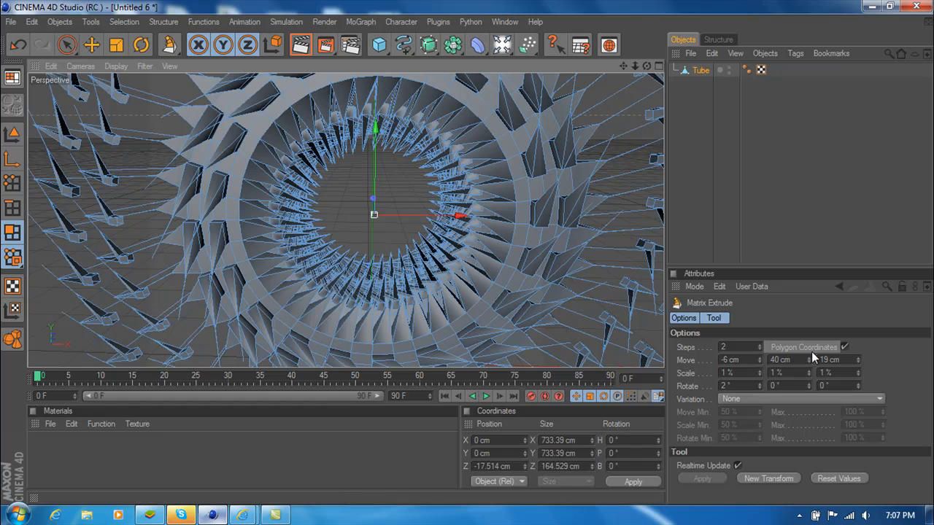
pyautogui.moveTo(856, 358); pyautogui.dragTo(858, 364)
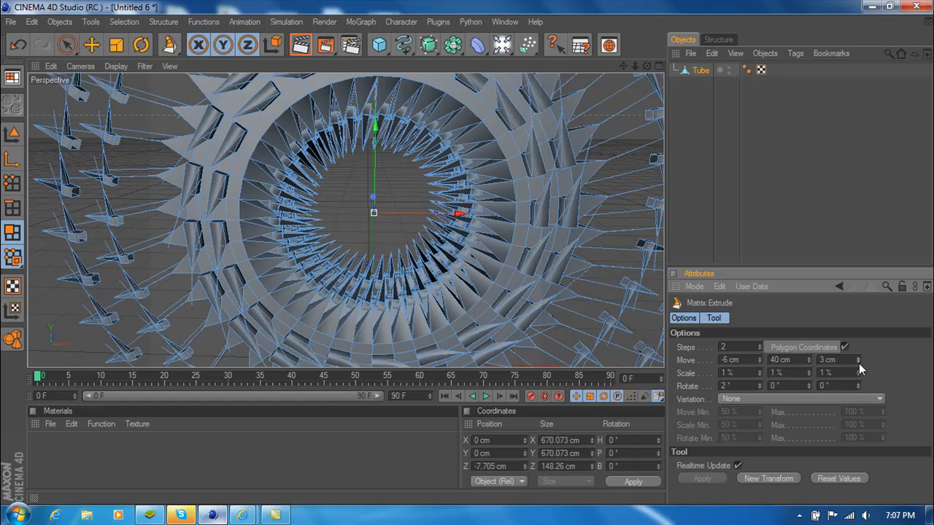
# - Render a preview of the whole spiked ring in the viewport
pyautogui.moveTo(635, 66)
pyautogui.mouseDown()
pyautogui.moveTo(587, 70)
pyautogui.moveTo(672, 66)
pyautogui.moveTo(605, 75)
pyautogui.moveTo(647, 58)
pyautogui.moveTo(649, 43)
pyautogui.moveTo(666, 57)
pyautogui.moveTo(628, 68)
pyautogui.mouseUp()
pyautogui.click(300, 45)
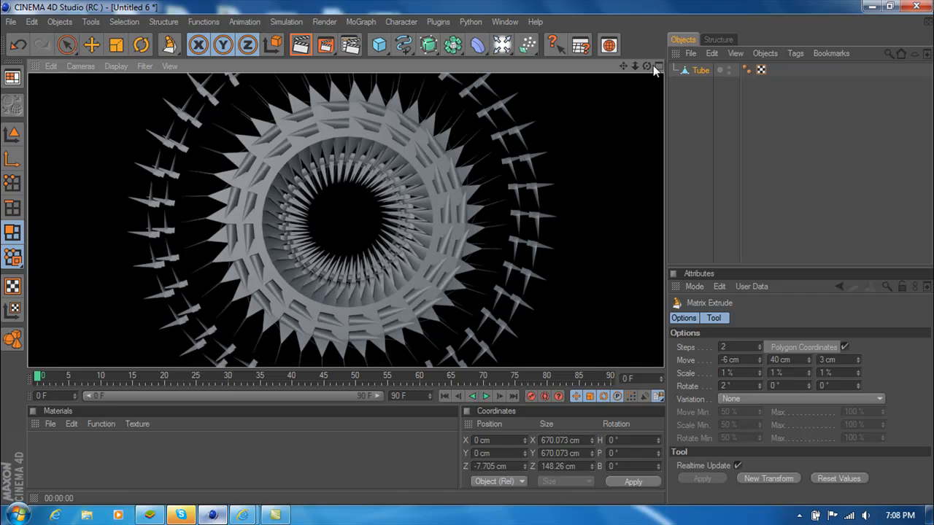
pyautogui.moveTo(647, 66); pyautogui.dragTo(622, 99)
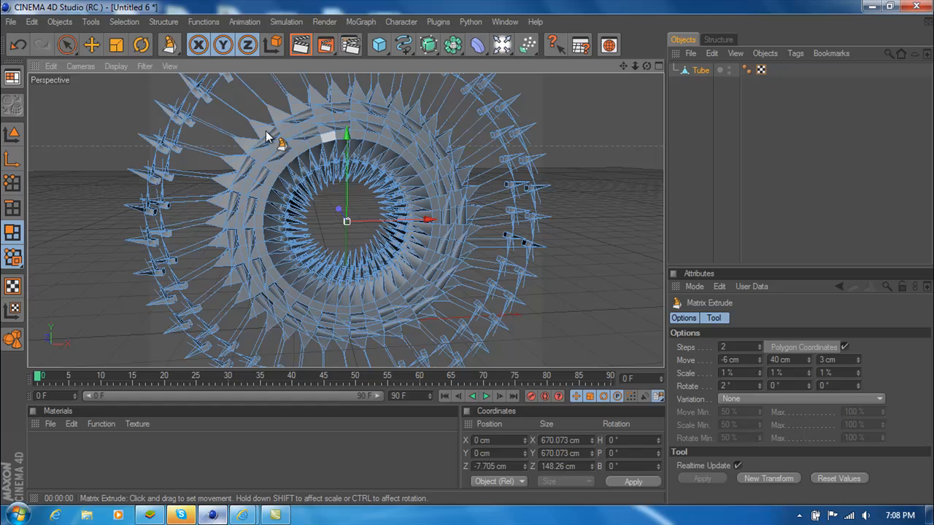
# - Load the saved "photoshop" preset in the render settings and make it the active render setting
pyautogui.click(351, 45)
pyautogui.click(365, 95)
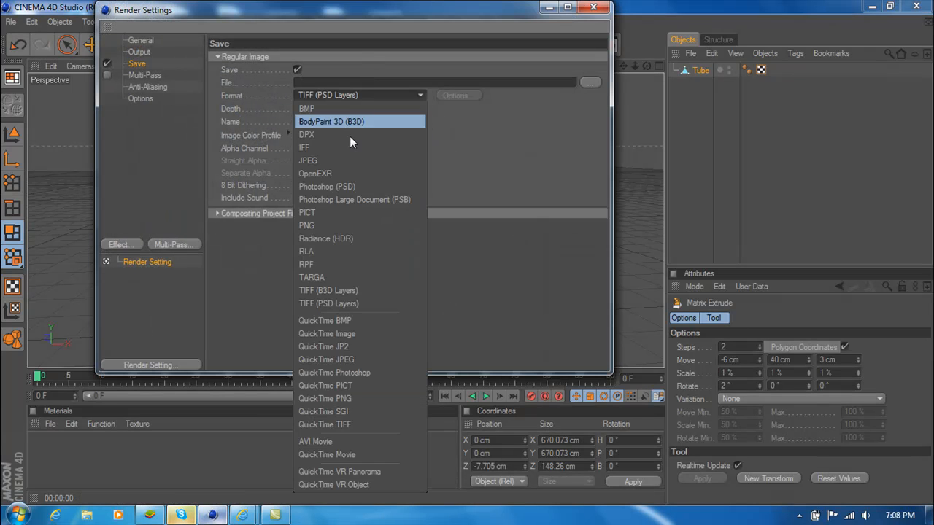
pyautogui.click(174, 370)
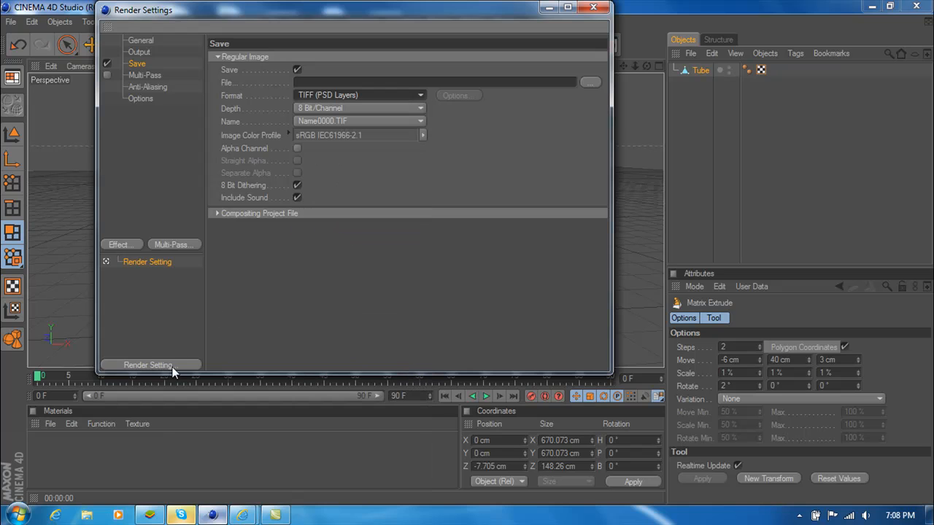
pyautogui.click(186, 366)
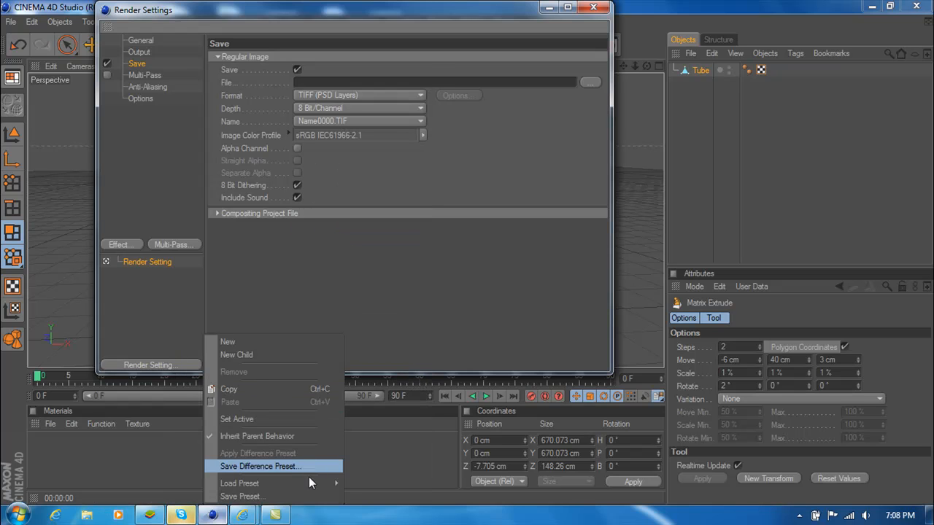
pyautogui.moveTo(310, 480)
pyautogui.click(373, 458)
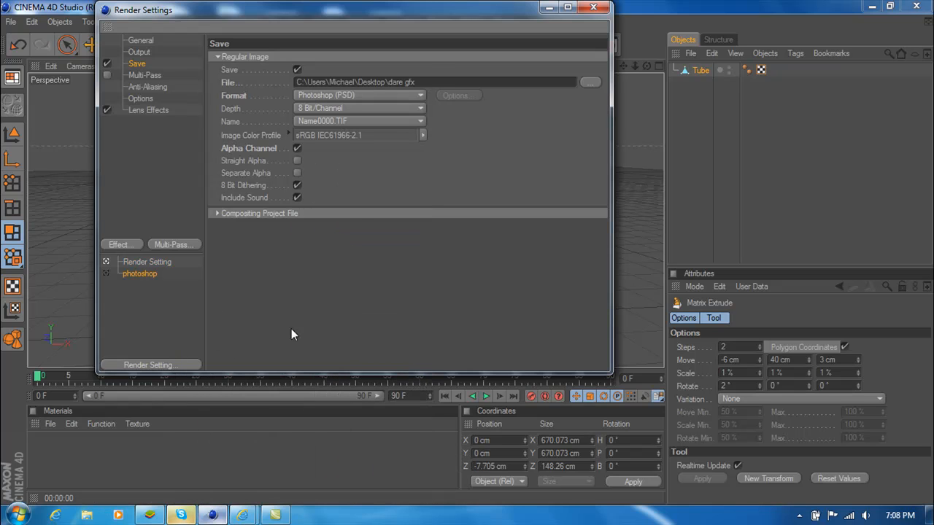
pyautogui.click(107, 273)
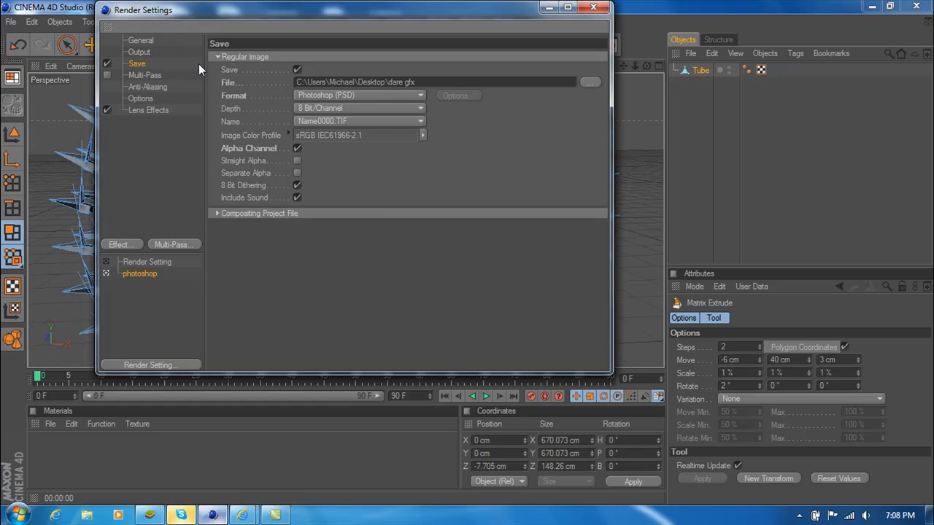
# - Set the render's save format to PNG and its output file to "tutorial" on the desktop
pyautogui.click(335, 93)
pyautogui.click(313, 227)
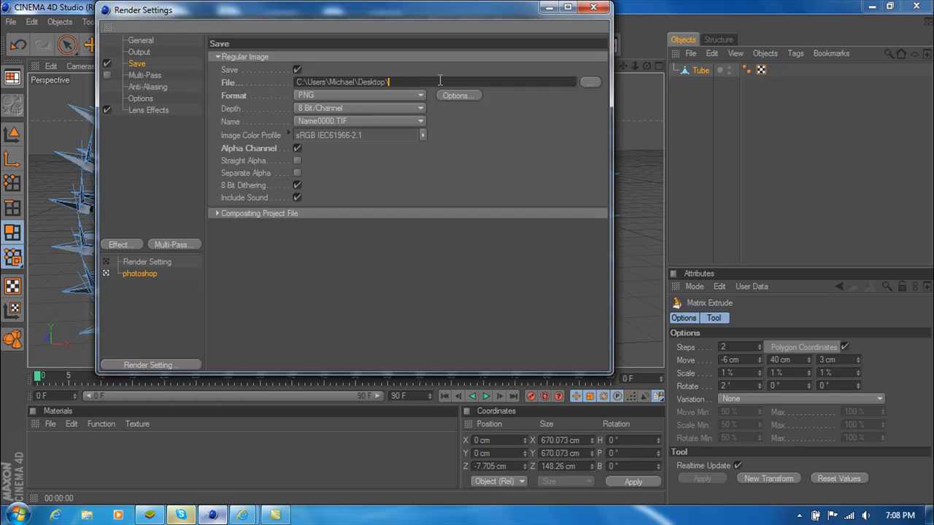
pyautogui.write('l')
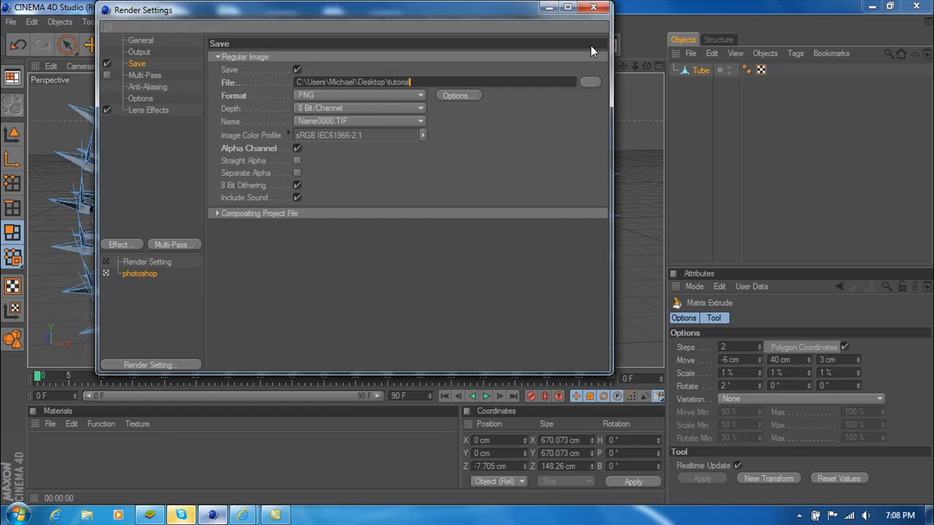
pyautogui.click(599, 13)
# - Frame the ring from the front and render it to the Picture Viewer, saving tutorial.png
pyautogui.moveTo(634, 65)
pyautogui.mouseDown()
pyautogui.moveTo(660, 65)
pyautogui.moveTo(609, 66)
pyautogui.moveTo(649, 69)
pyautogui.mouseUp()
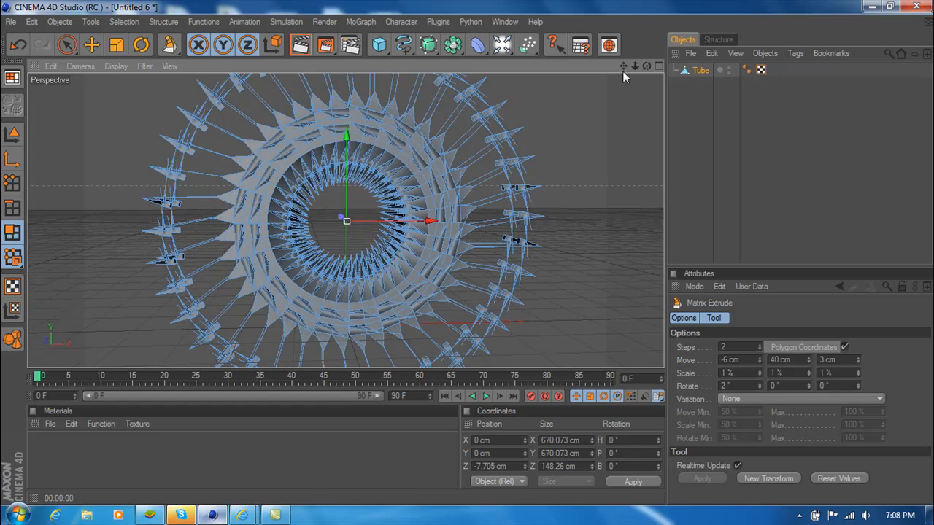
pyautogui.click(350, 45)
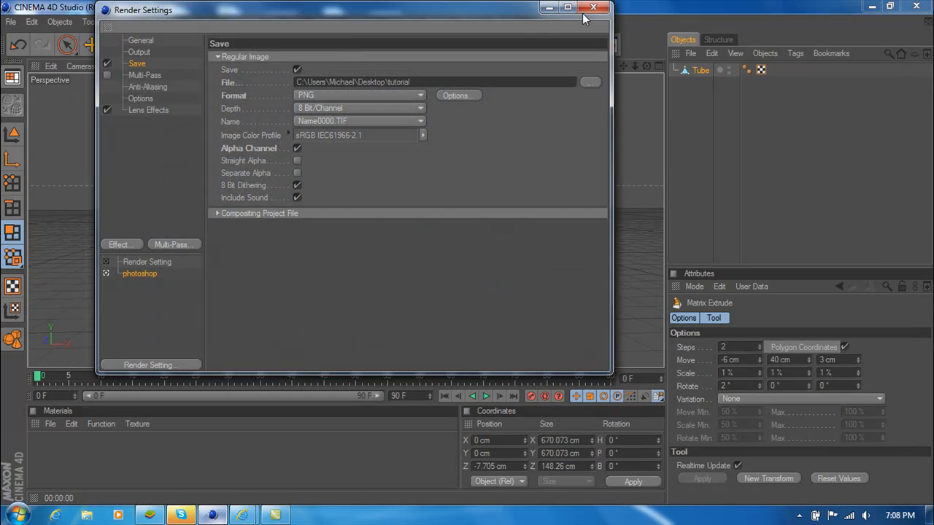
pyautogui.click(591, 8)
pyautogui.click(329, 44)
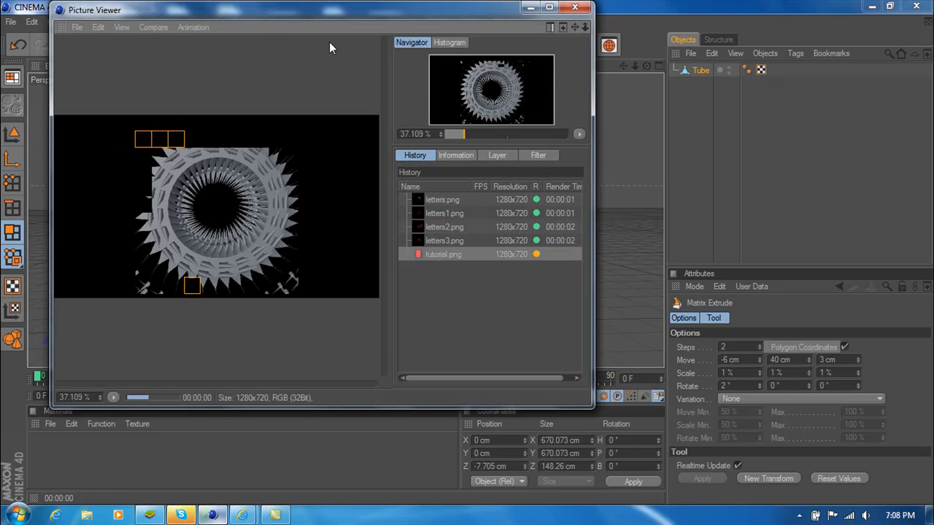
pyautogui.click(575, 8)
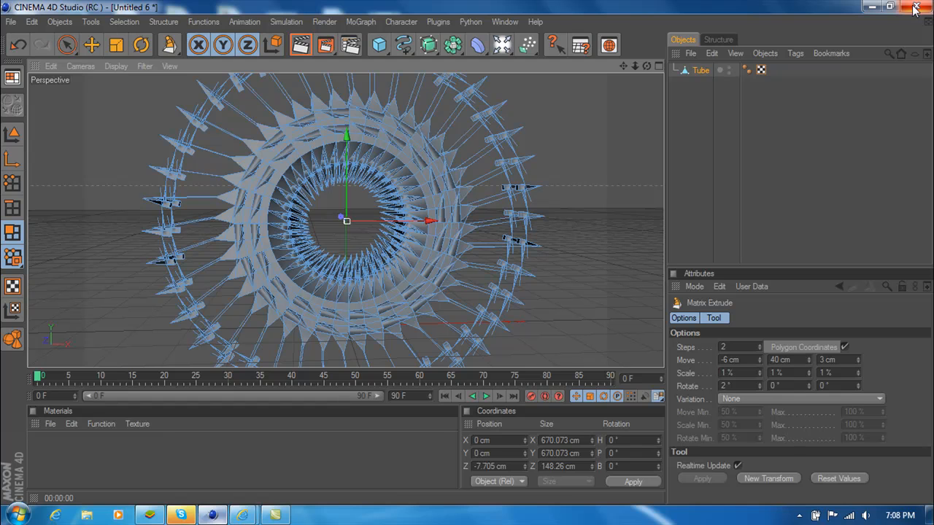
# - Switch to Photoshop and create a new white 11 x 8.5 inch RGB document at 300 pixels/inch
pyautogui.click(871, 6)
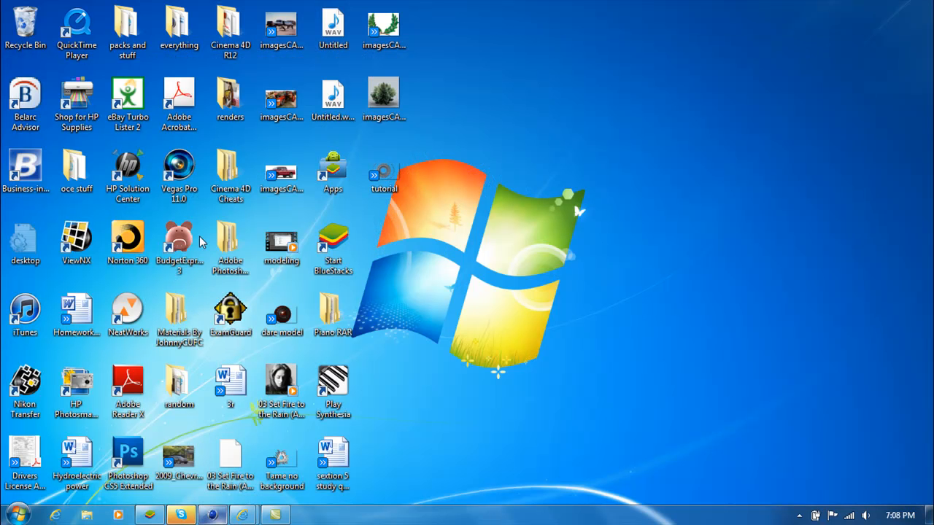
pyautogui.doubleClick(131, 463)
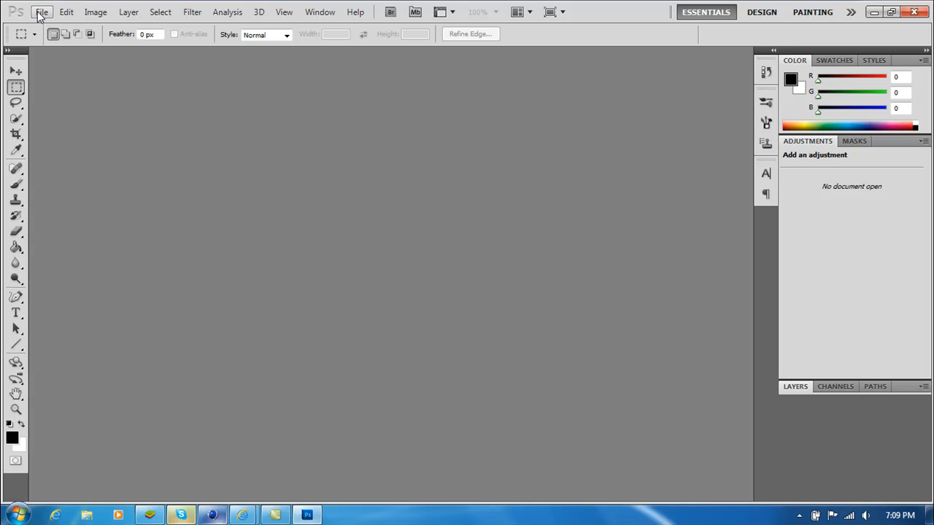
pyautogui.click(42, 13)
pyautogui.click(55, 22)
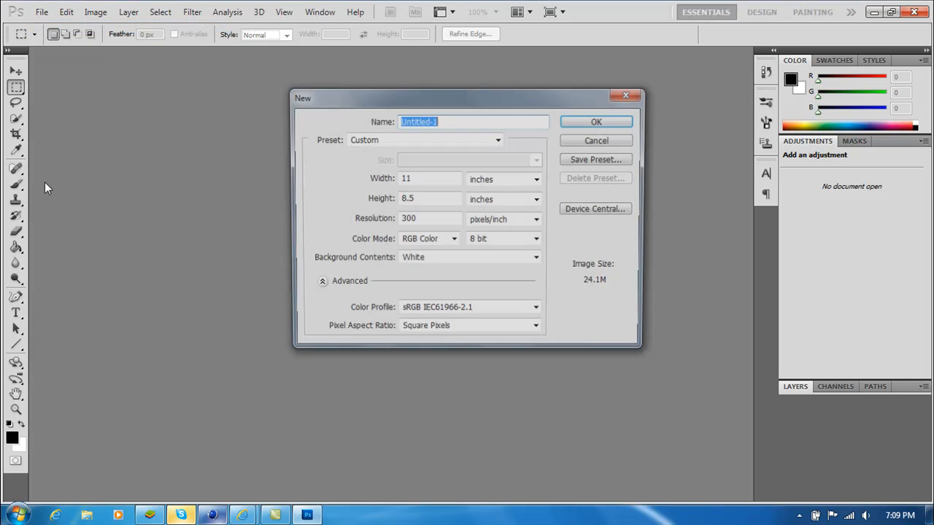
pyautogui.click(603, 120)
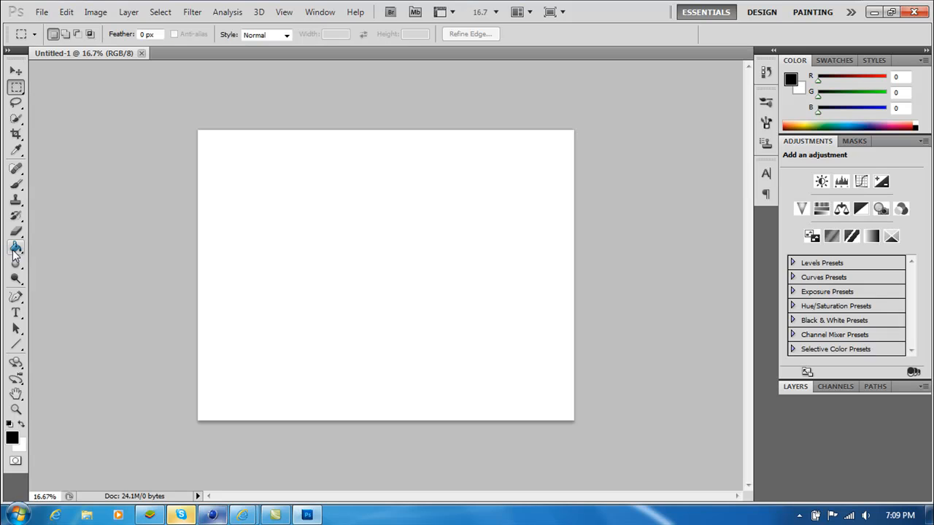
# - Fill the whole canvas with black using the Paint Bucket tool and activate the Move tool
pyautogui.click(16, 251)
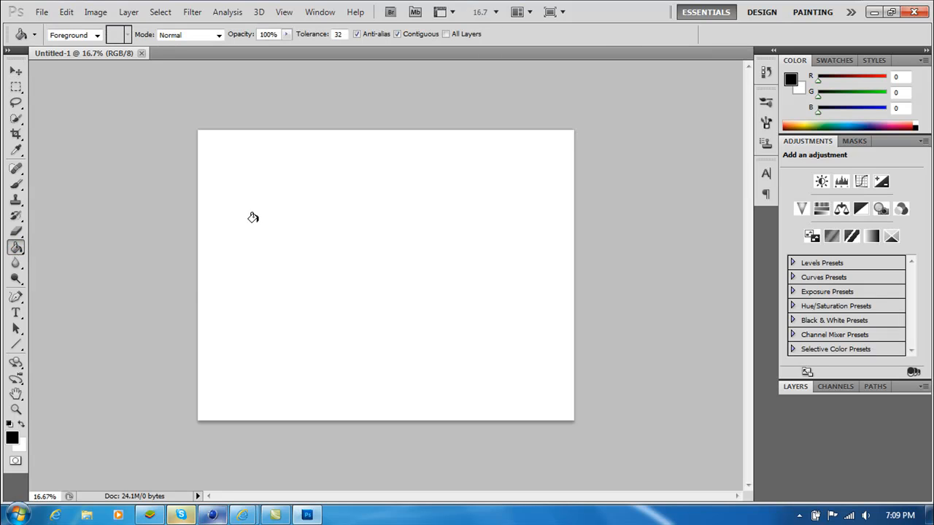
pyautogui.click(16, 73)
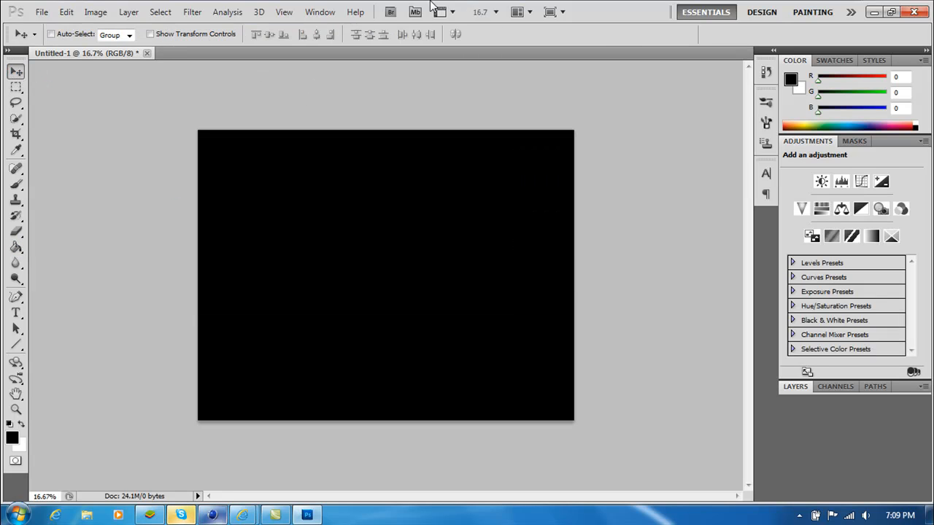
# - Place the tutorial render from the desktop into the document, scaled to about 24% width and 22.33% height
pyautogui.click(495, 11)
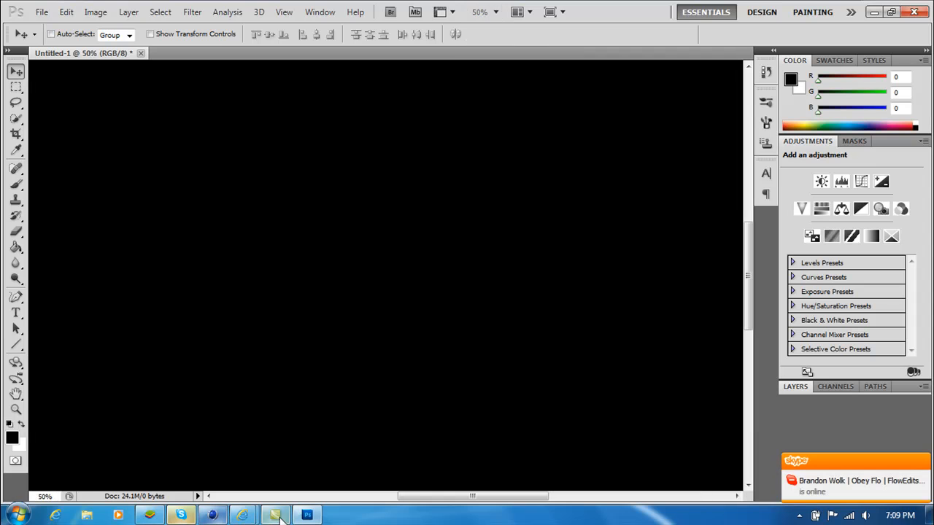
pyautogui.click(305, 516)
pyautogui.moveTo(384, 176); pyautogui.dragTo(401, 338)
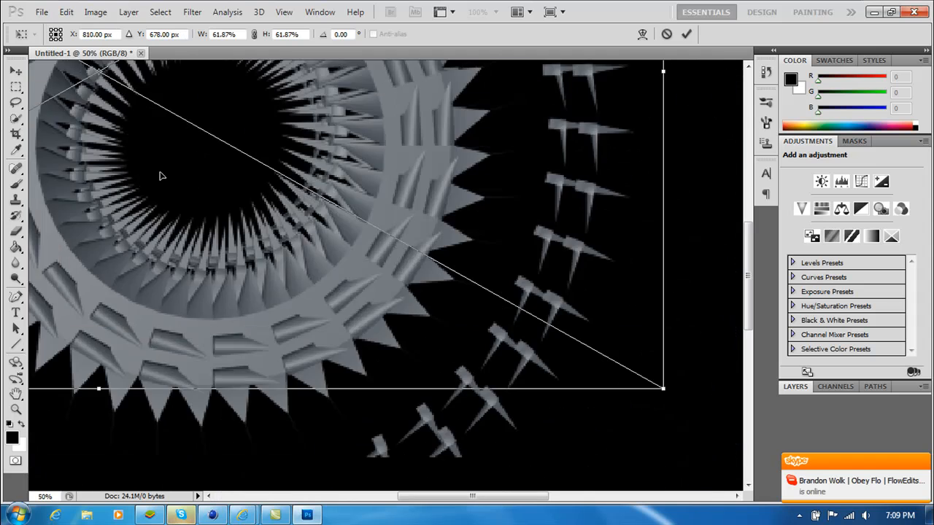
pyautogui.moveTo(161, 176); pyautogui.dragTo(94, 145)
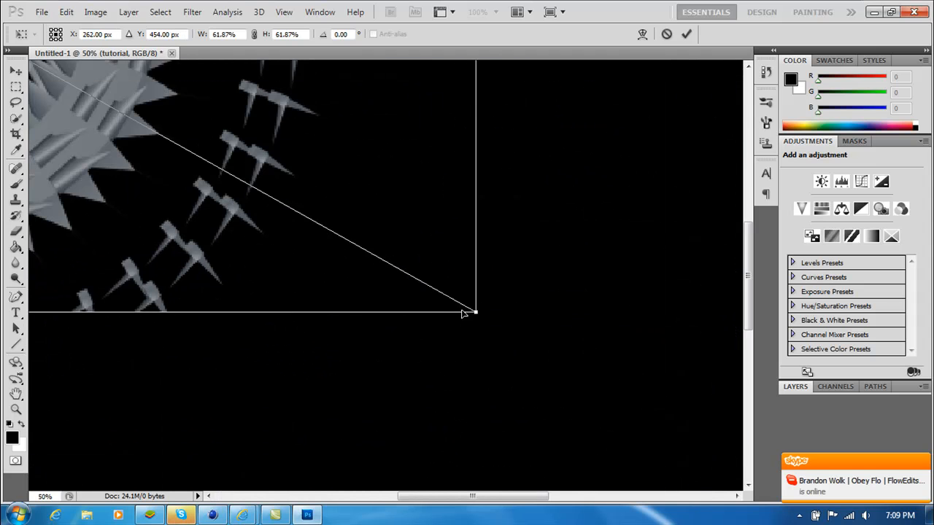
pyautogui.moveTo(474, 310); pyautogui.dragTo(305, 210)
pyautogui.moveTo(220, 155); pyautogui.dragTo(489, 302)
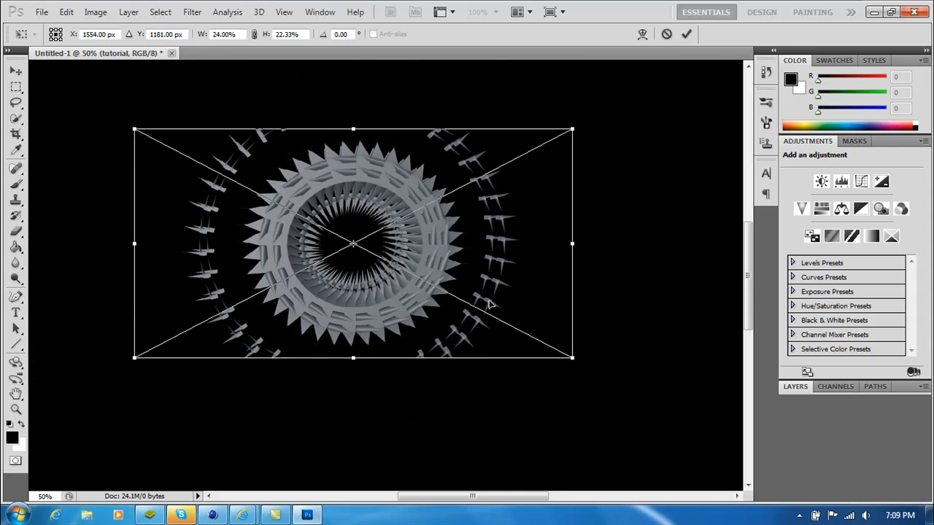
pyautogui.press('Return')
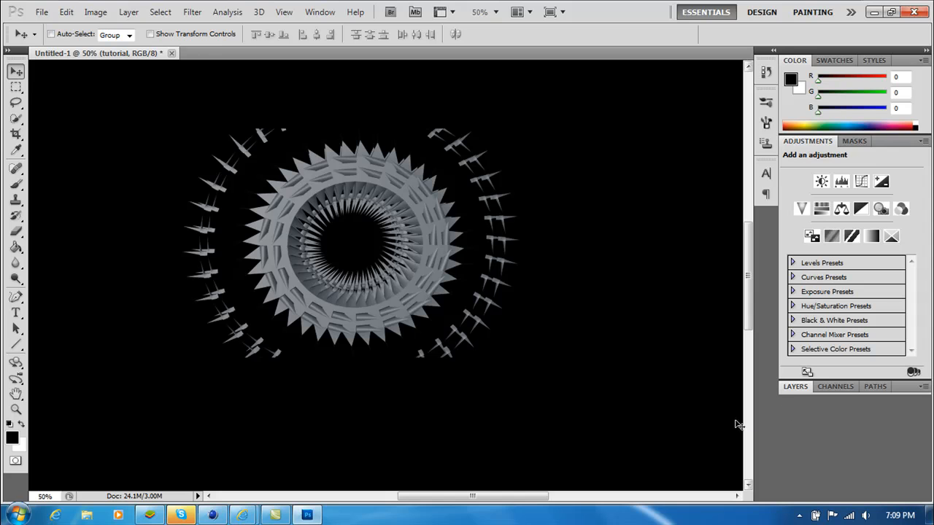
# - Rasterize the tutorial layer
pyautogui.click(796, 387)
pyautogui.rightClick(833, 439)
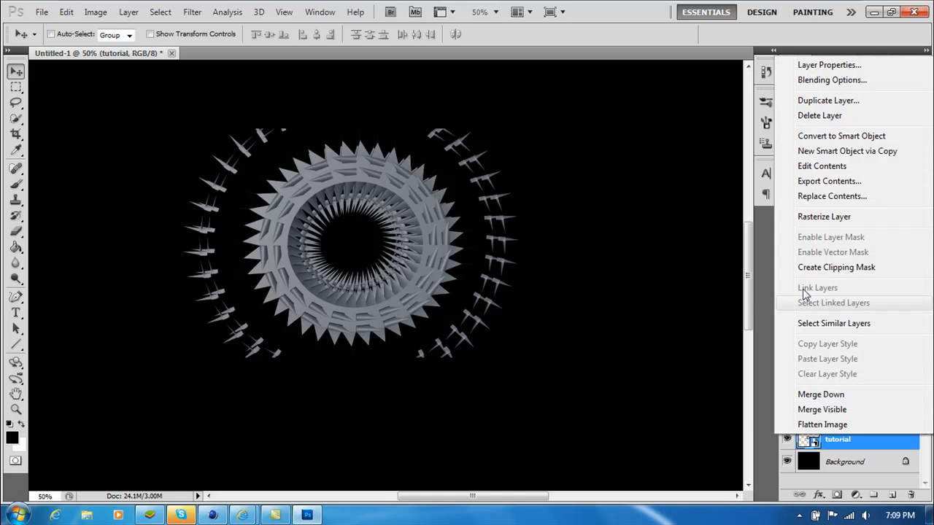
pyautogui.click(801, 216)
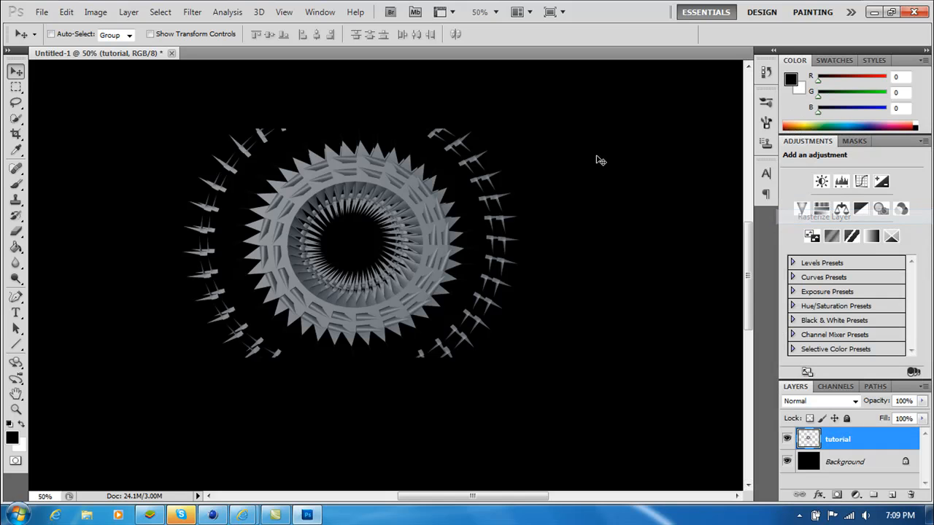
# - Erase the detached outer circle of spikes around the ring using a 104 px Eraser
pyautogui.click(17, 230)
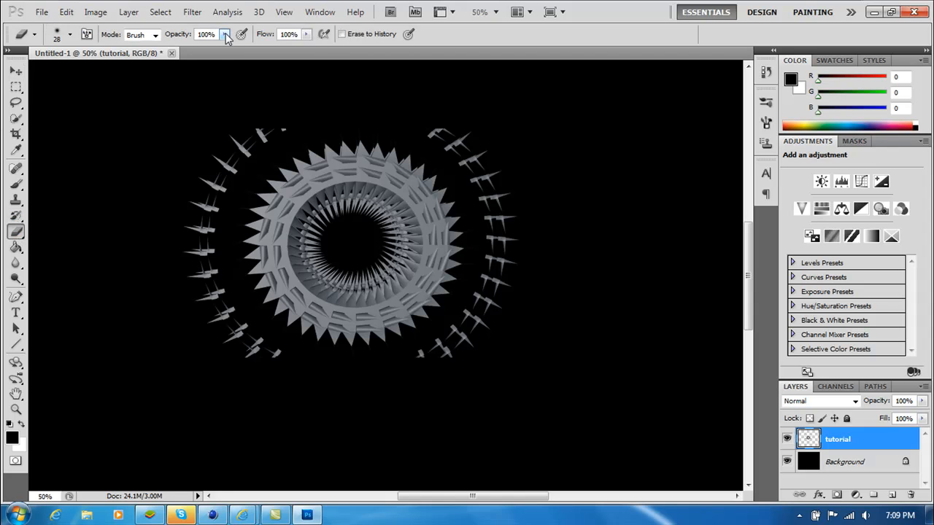
pyautogui.click(70, 34)
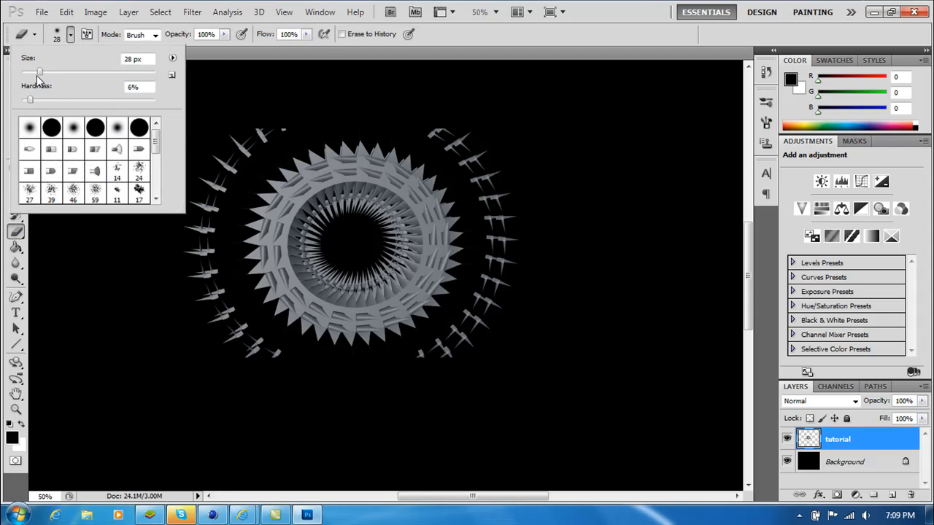
pyautogui.moveTo(40, 73)
pyautogui.mouseDown()
pyautogui.moveTo(100, 89)
pyautogui.moveTo(78, 79)
pyautogui.mouseUp()
pyautogui.moveTo(89, 74); pyautogui.dragTo(90, 70)
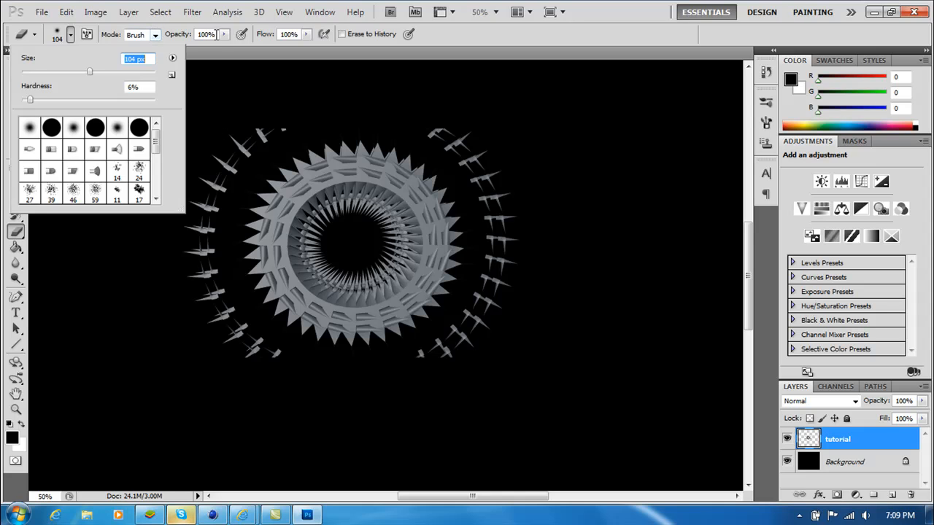
pyautogui.press('Return')
pyautogui.moveTo(198, 195)
pyautogui.mouseDown()
pyautogui.moveTo(191, 238)
pyautogui.moveTo(224, 130)
pyautogui.moveTo(198, 238)
pyautogui.moveTo(223, 313)
pyautogui.moveTo(191, 274)
pyautogui.moveTo(223, 285)
pyautogui.moveTo(219, 321)
pyautogui.moveTo(423, 378)
pyautogui.moveTo(512, 320)
pyautogui.moveTo(456, 367)
pyautogui.moveTo(481, 389)
pyautogui.moveTo(474, 282)
pyautogui.moveTo(493, 176)
pyautogui.moveTo(502, 223)
pyautogui.moveTo(508, 171)
pyautogui.moveTo(457, 156)
pyautogui.moveTo(455, 140)
pyautogui.moveTo(464, 173)
pyautogui.moveTo(425, 125)
pyautogui.moveTo(327, 108)
pyautogui.moveTo(243, 124)
pyautogui.mouseUp()
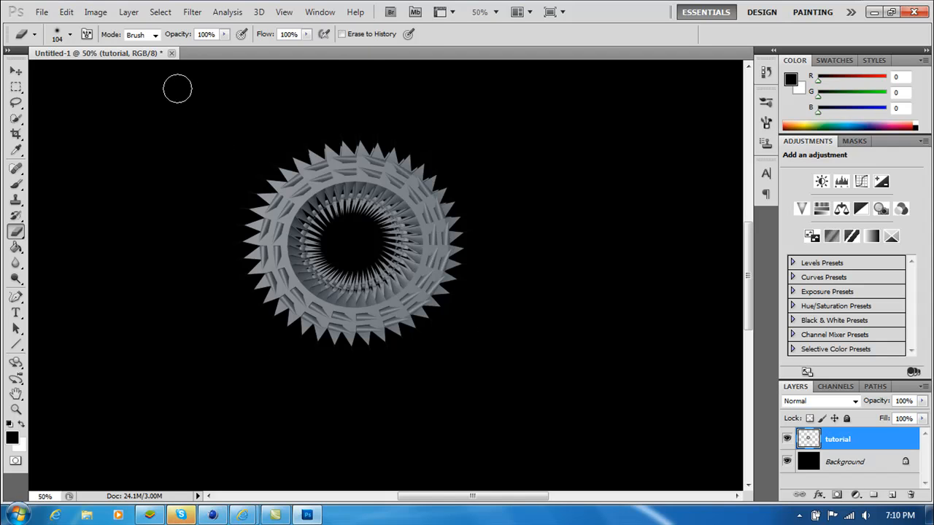
# - Move the ring closer to the middle of the black canvas
pyautogui.click(15, 72)
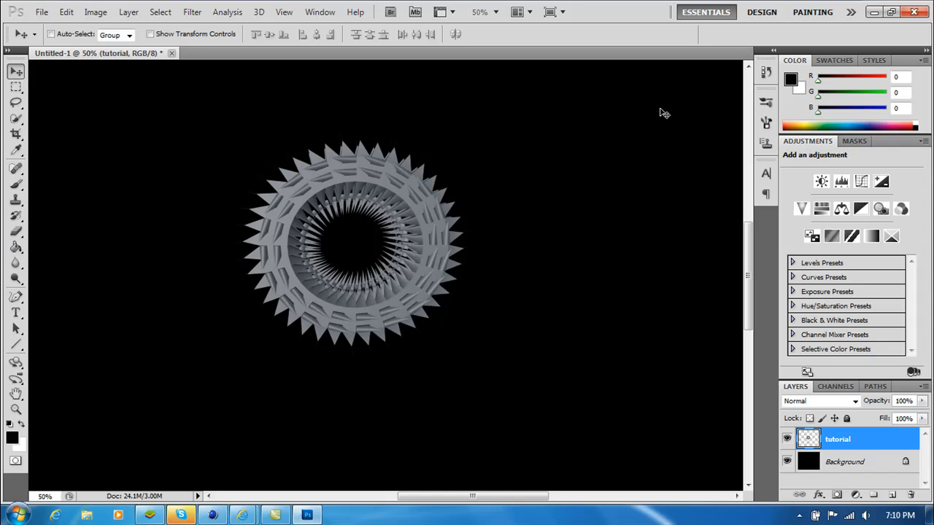
pyautogui.moveTo(475, 210); pyautogui.dragTo(537, 200)
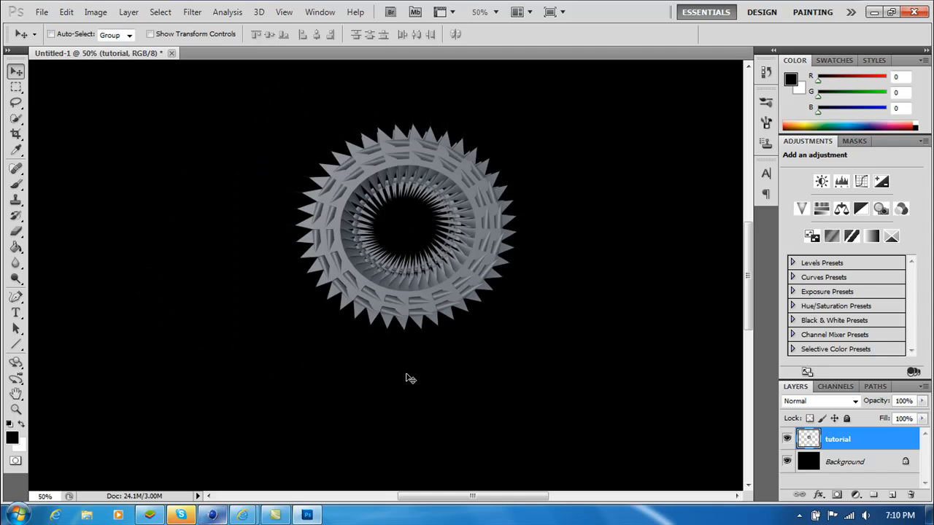